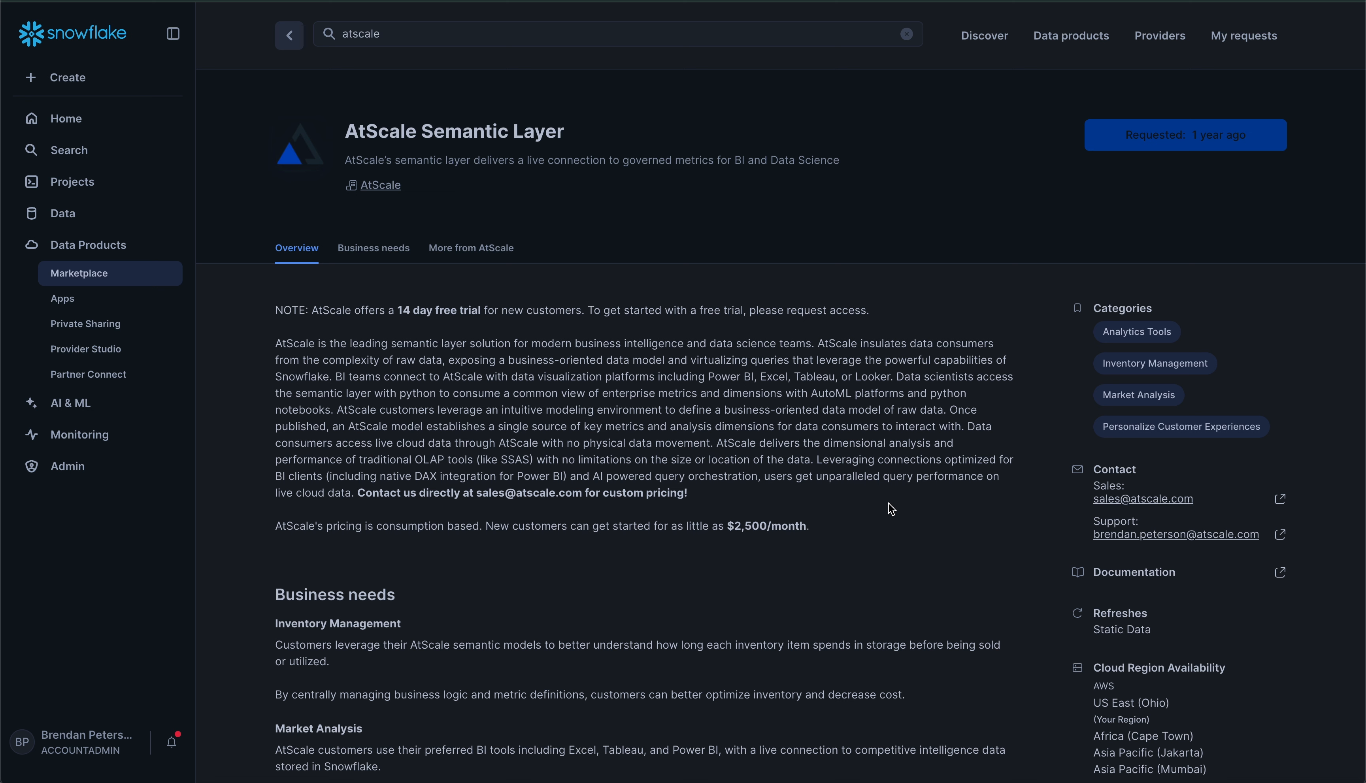
Go to the Snowflake Apps page that lists the installed AtScale native app
click(179, 299)
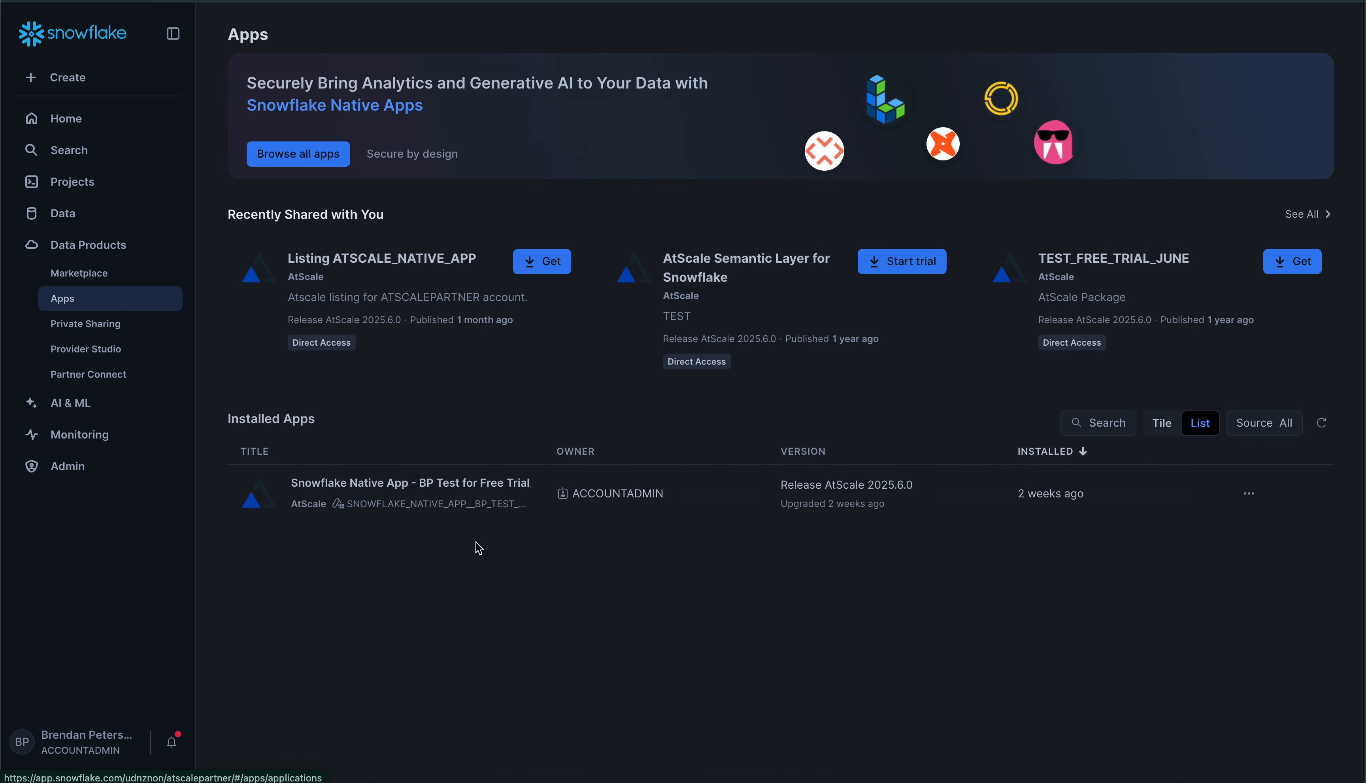
Open the installed AtScale native app and launch AtScale from its access URL
click(441, 502)
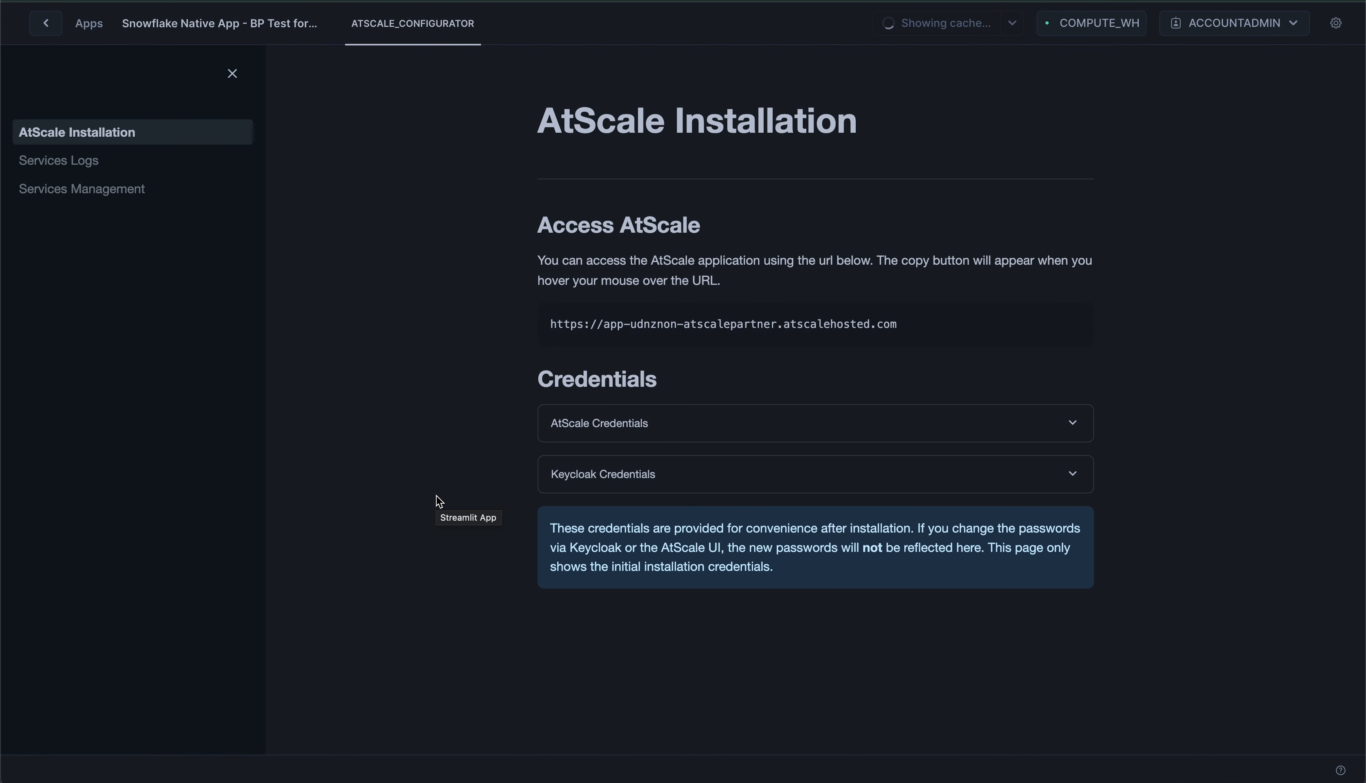
triple_click(697, 320)
right_click(690, 327)
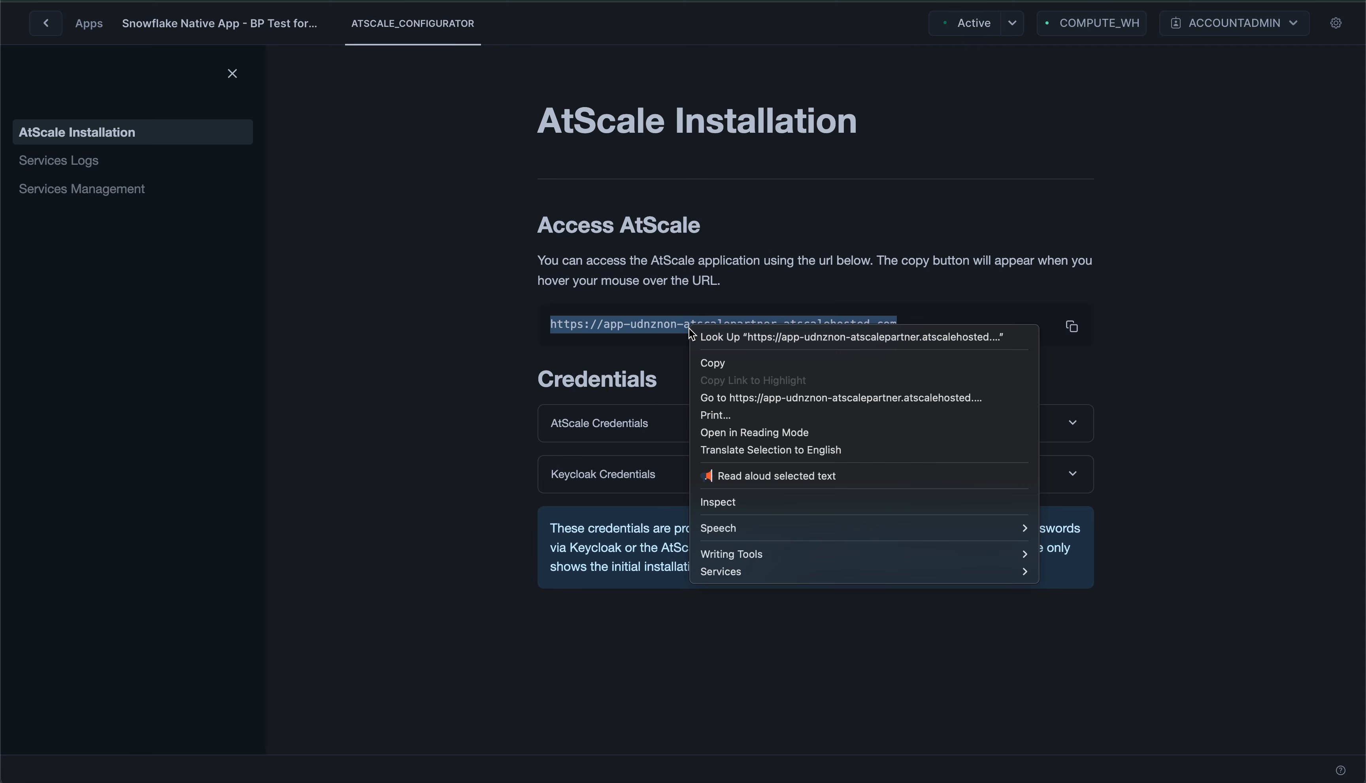
click(705, 397)
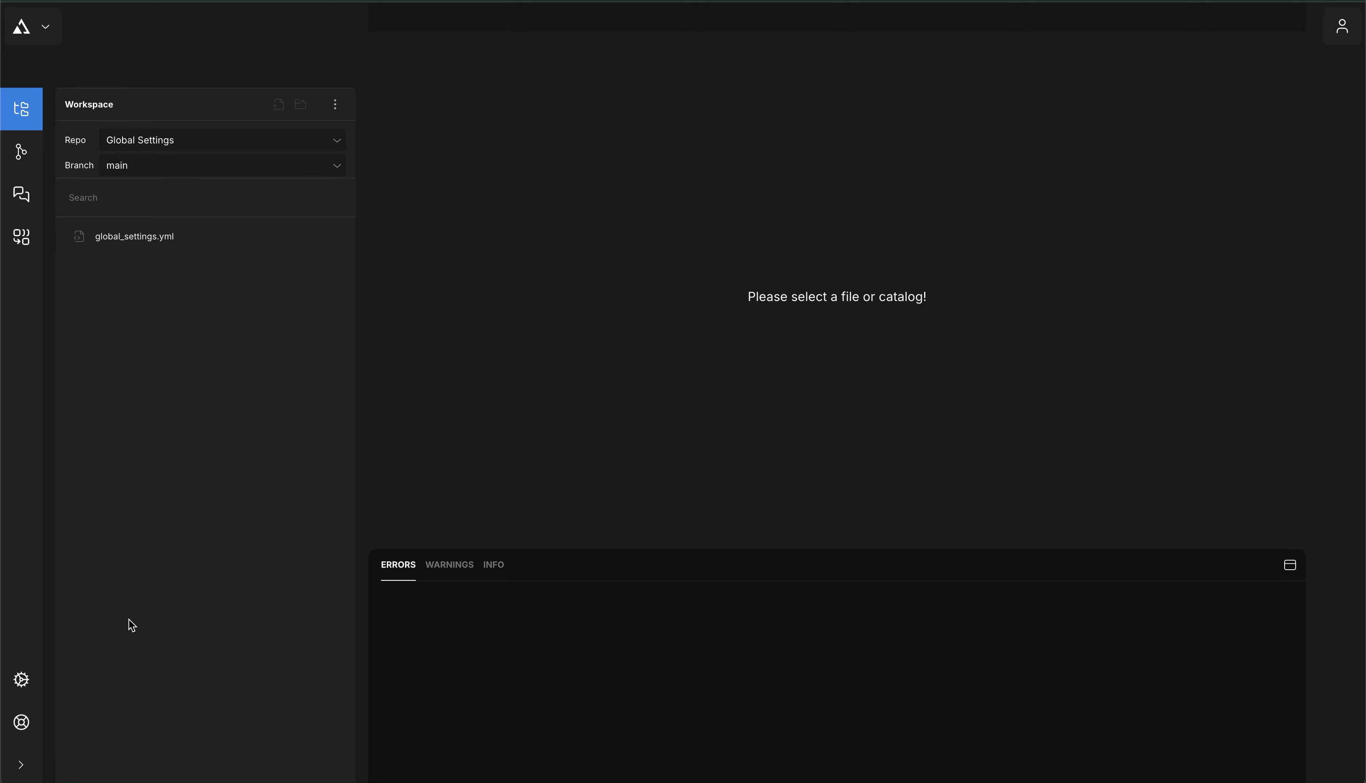
Review AtScale's two Global Settings overrides, then switch to the SML repository on GitHub
click(23, 678)
click(444, 99)
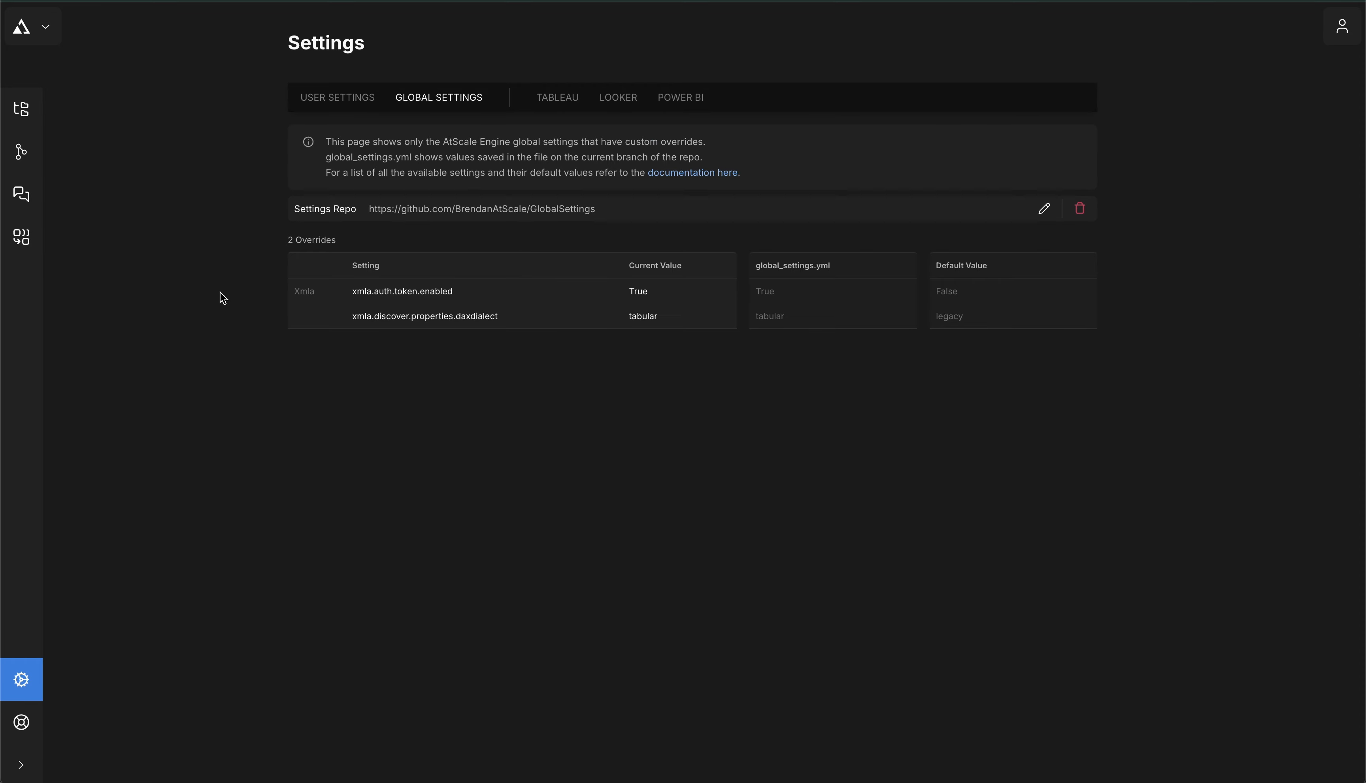
click(23, 109)
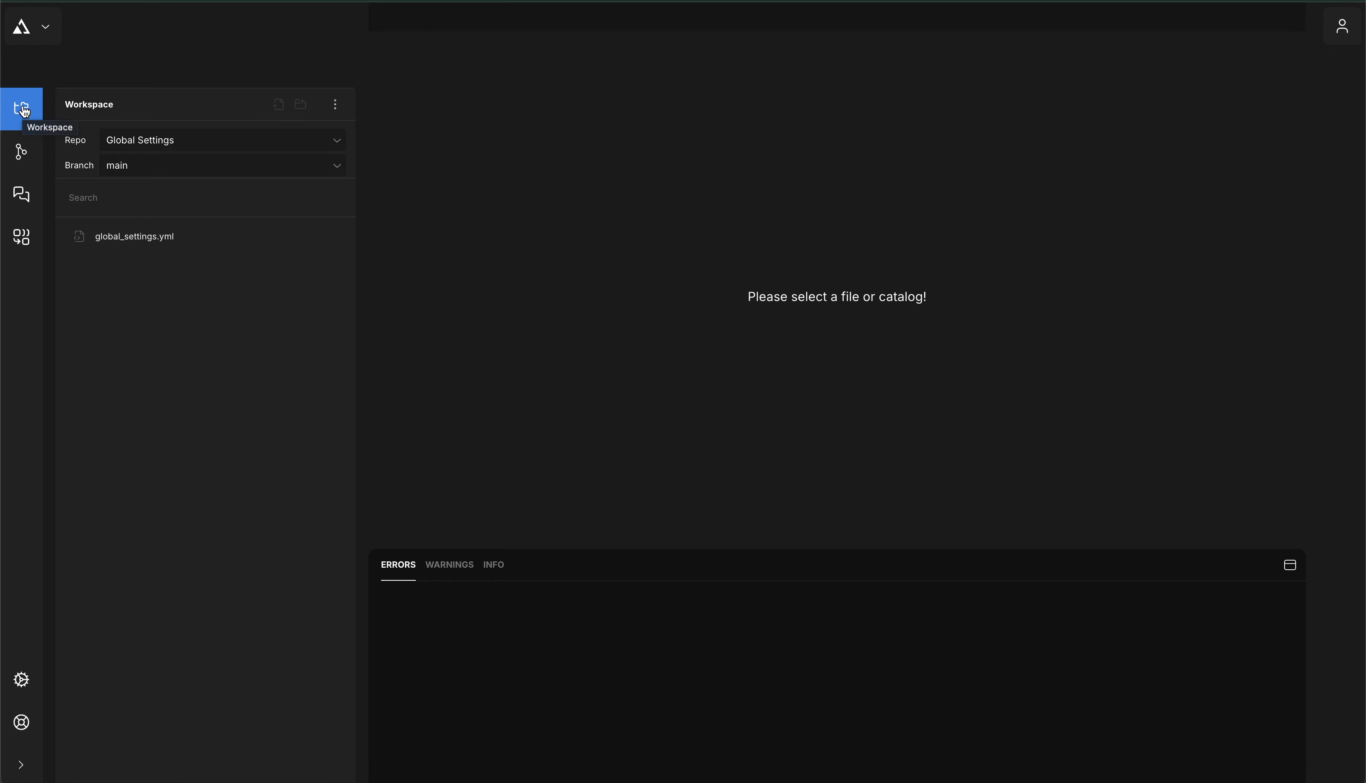
click(515, 1)
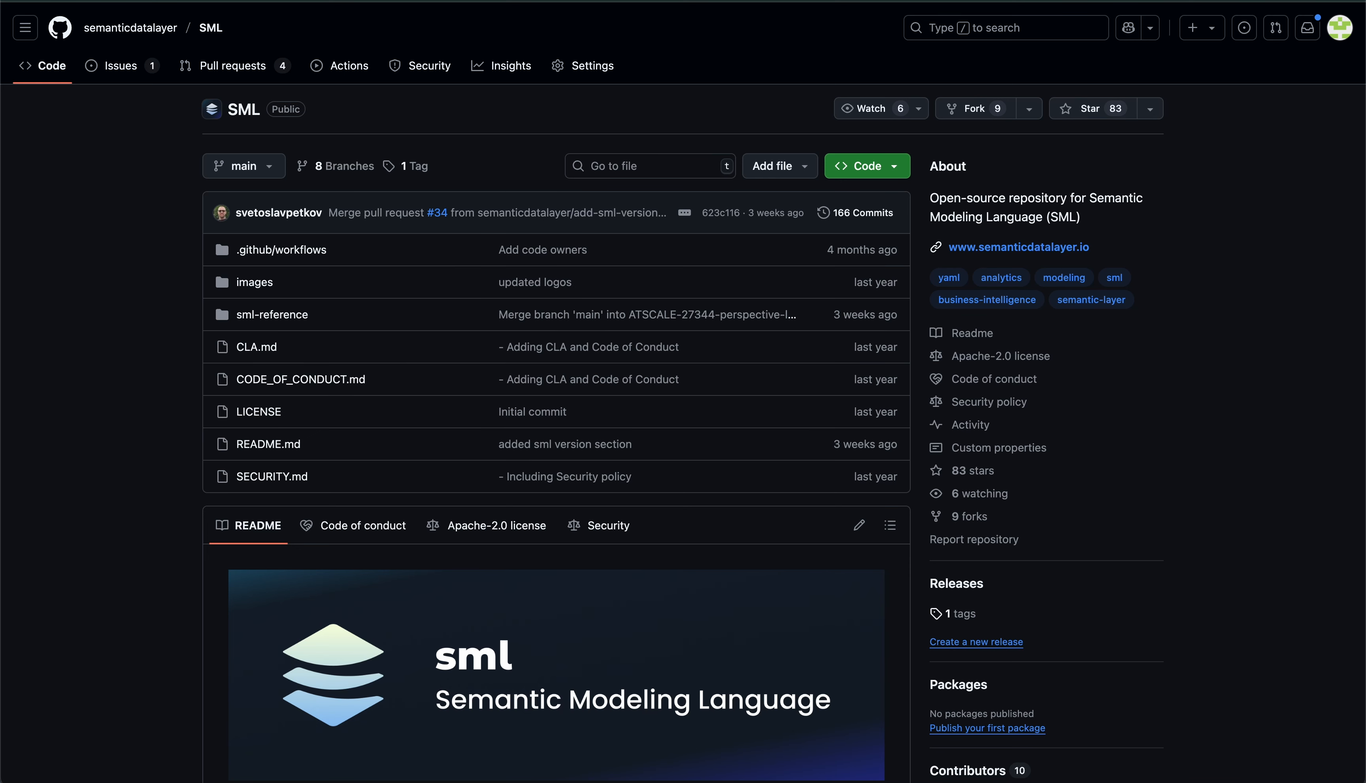
Scroll the SML README to Model Library and open the Snowflake Usage Model repository
scroll(184, 342, down, 20)
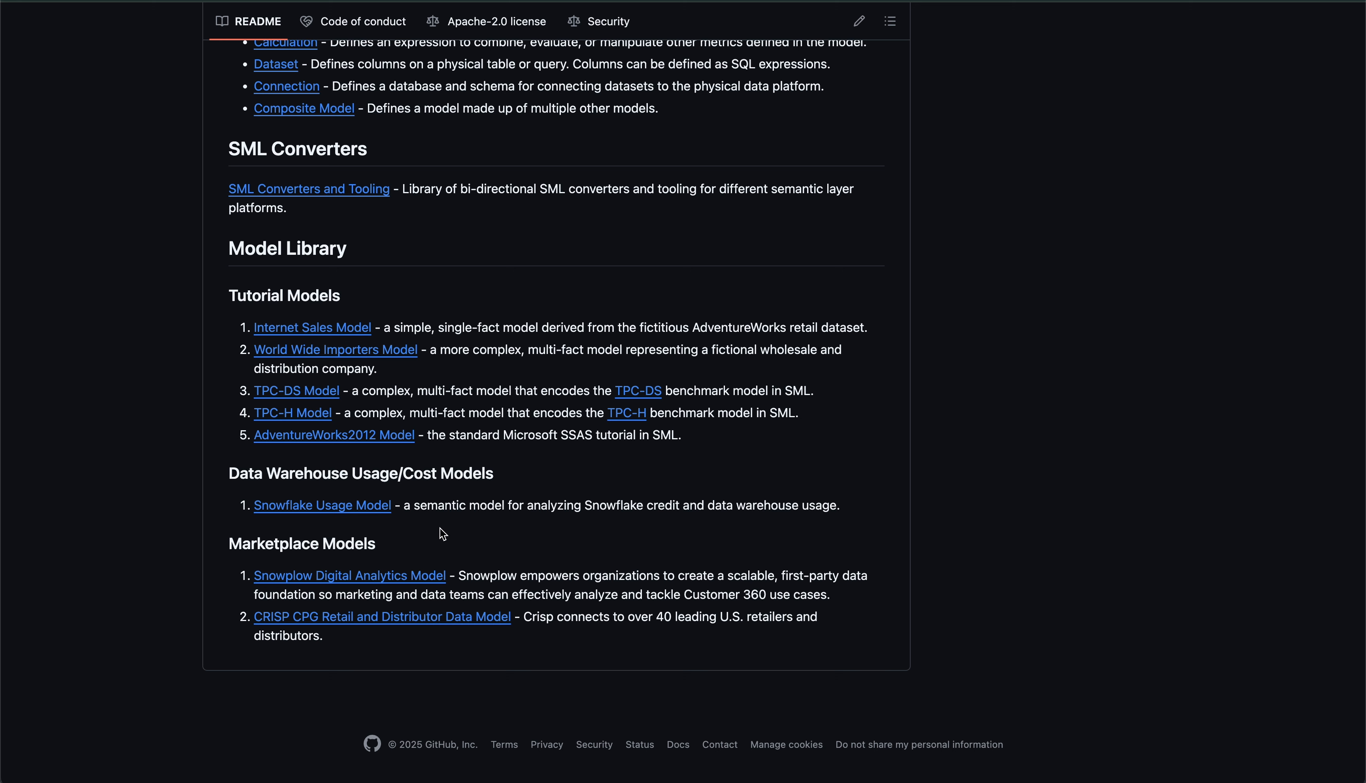
click(331, 507)
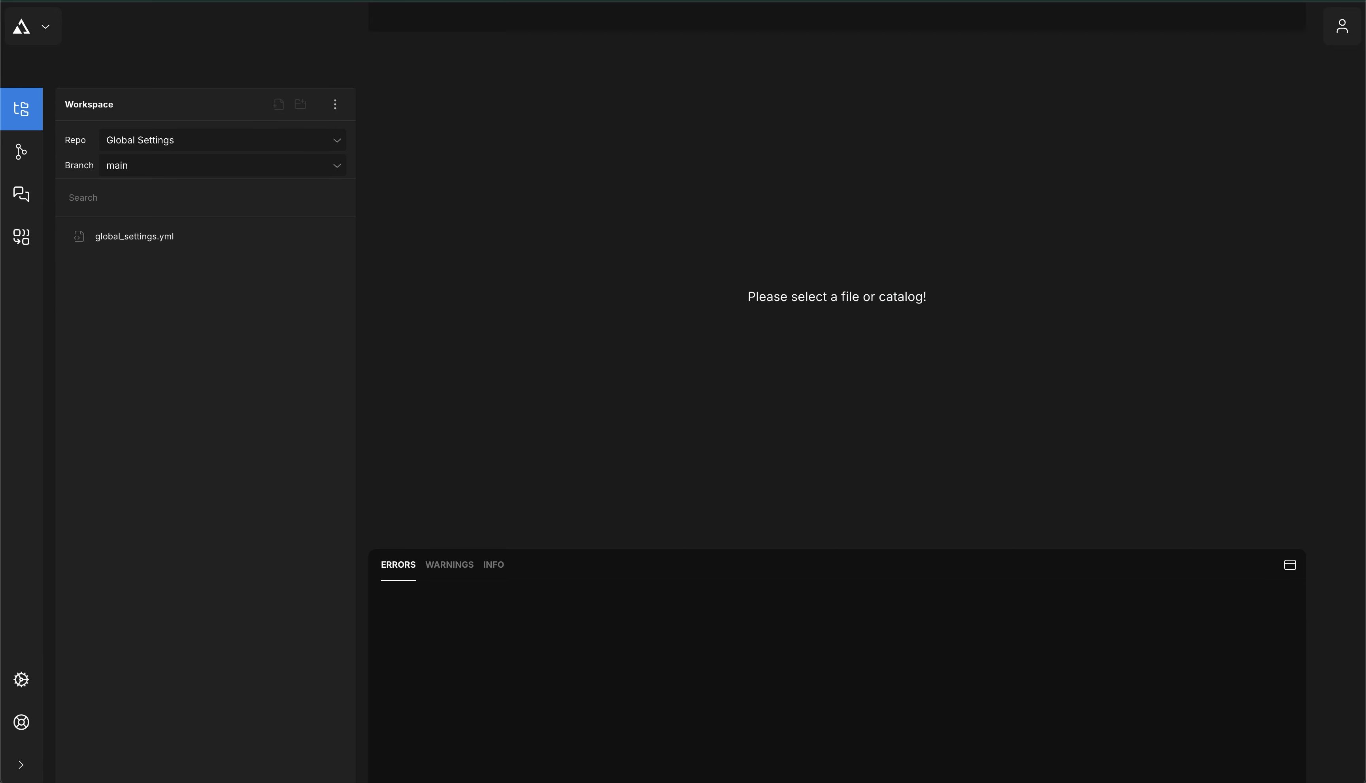
Link the sml-models-usage-snowflake repository URL into the workspace as repo 'Cost Model'
click(340, 110)
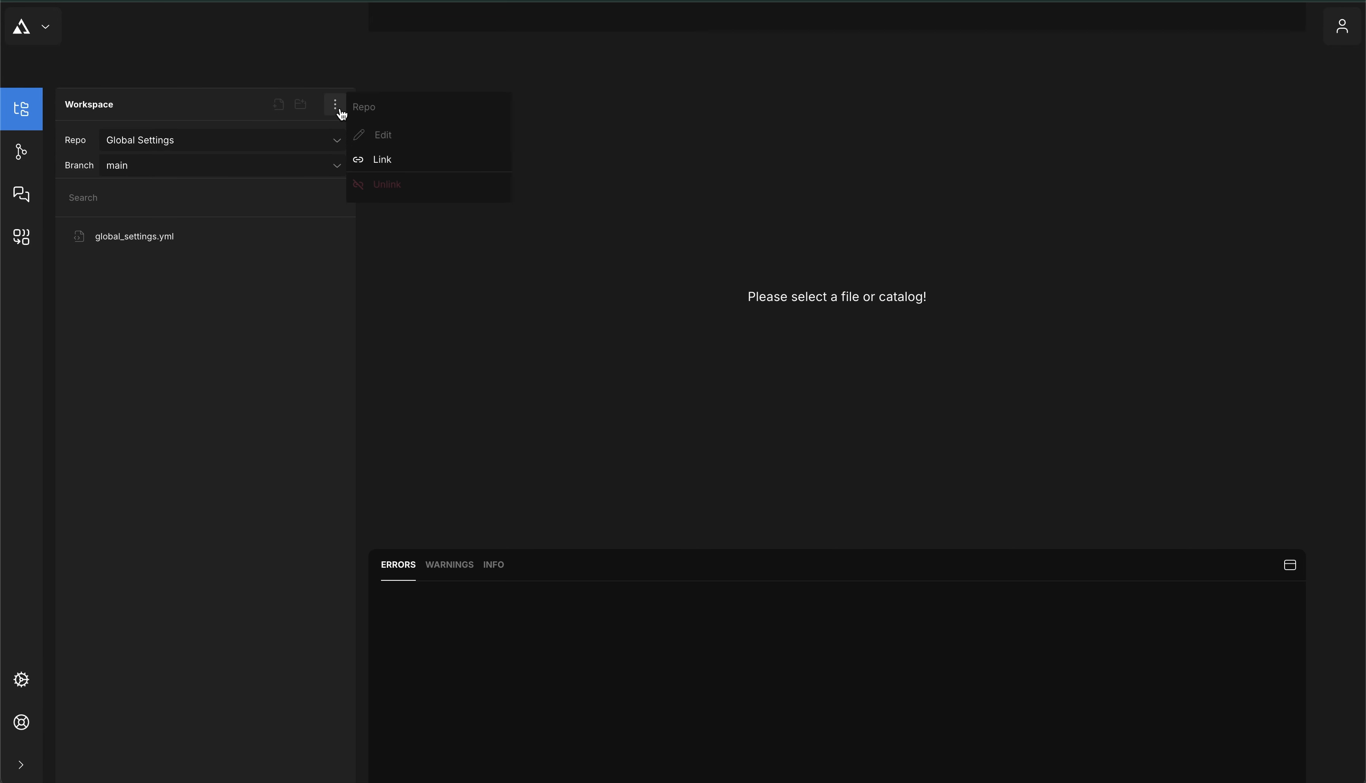
click(366, 159)
click(210, 167)
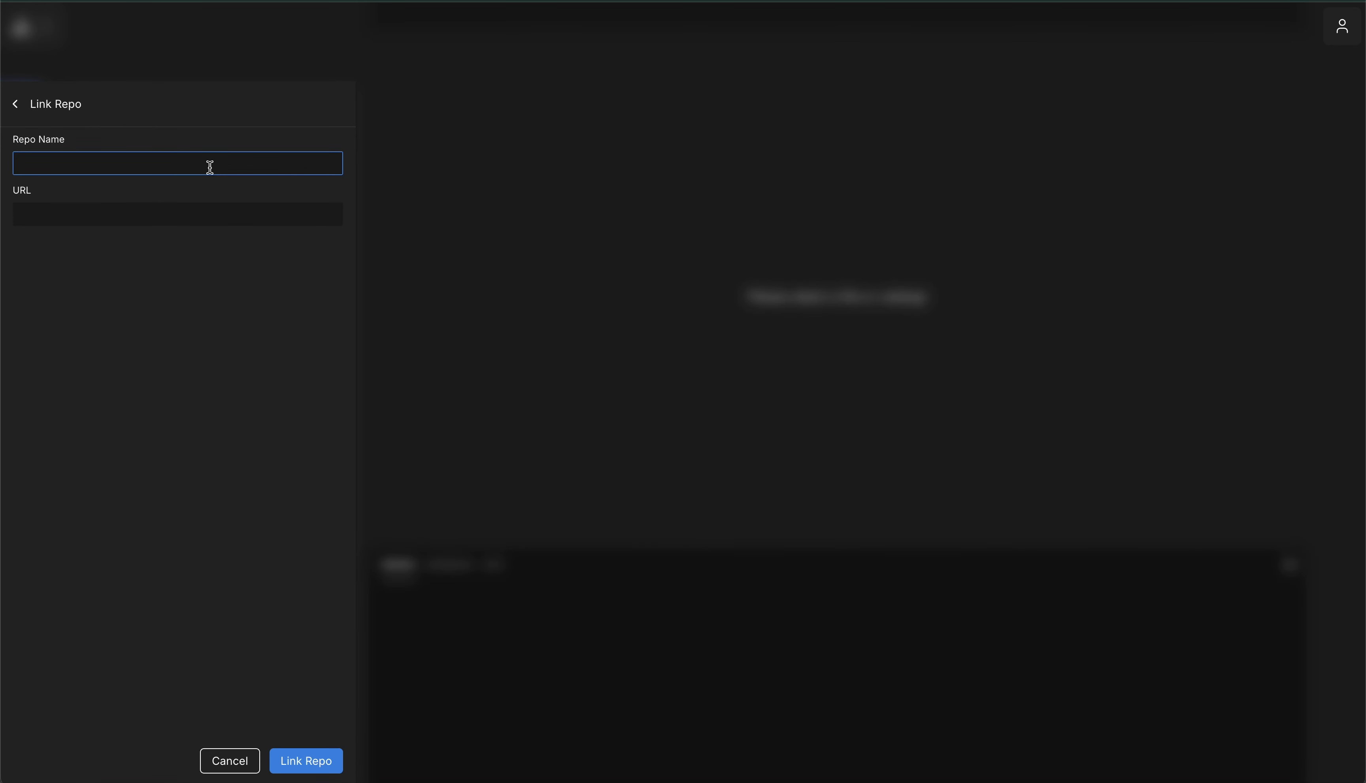
text(Cost Model)
click(206, 215)
text(https://github.com/semanticdatalayer/sml-models-usage-snowflake)
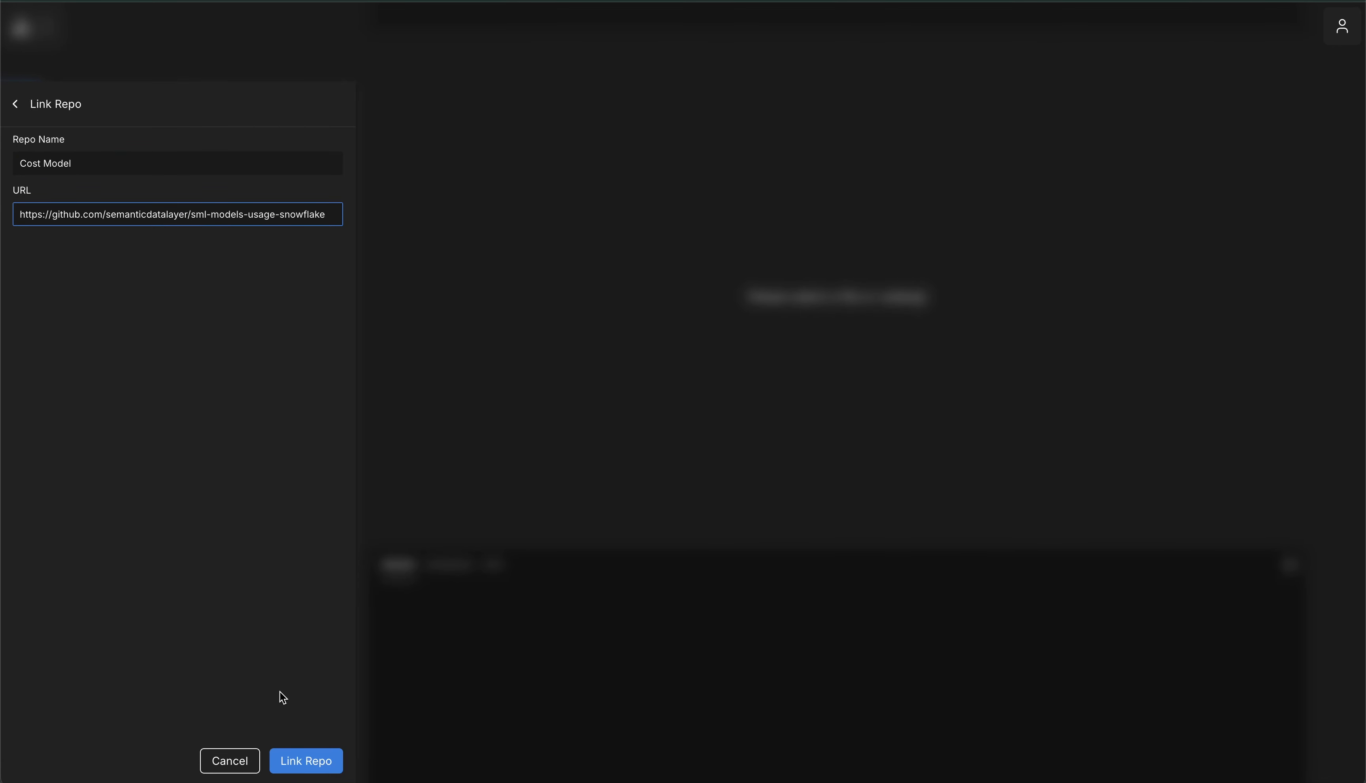
click(304, 761)
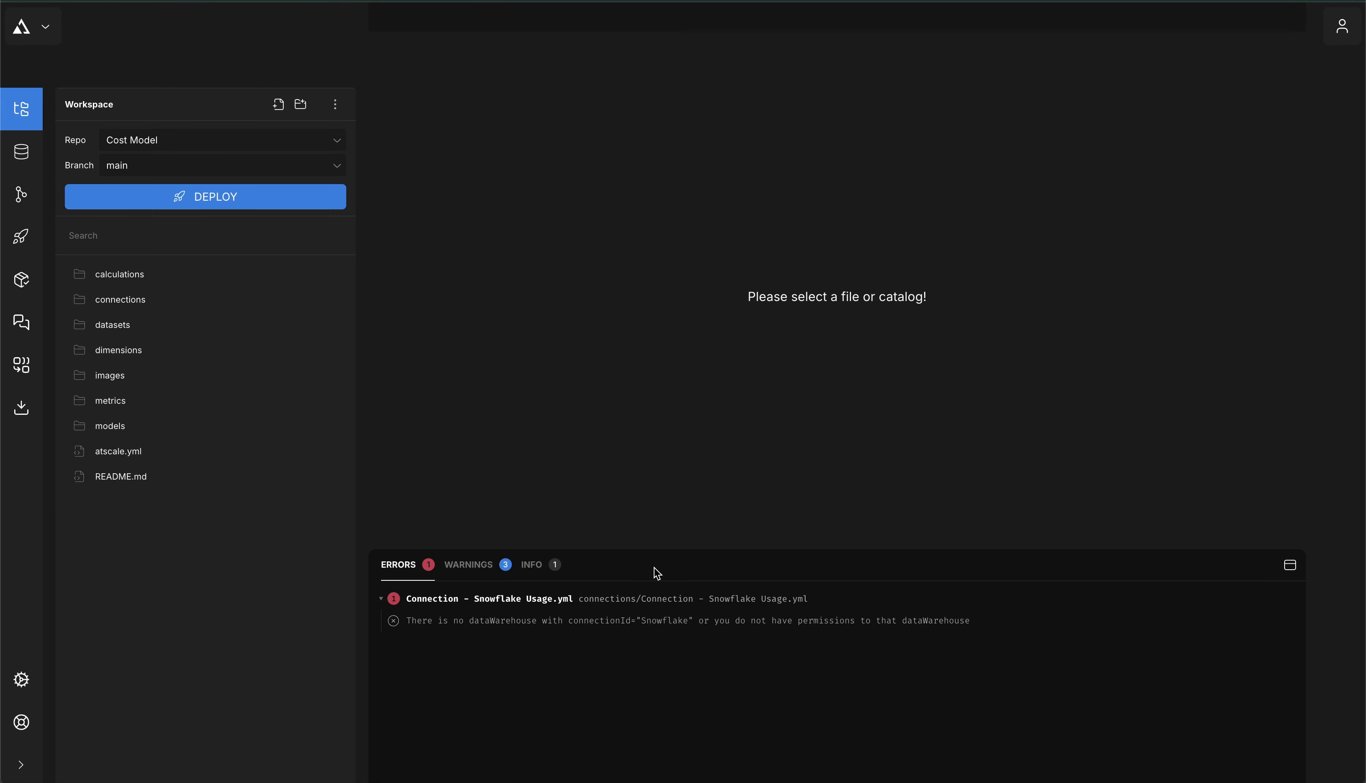
Check that the data source is named snowflake, then expand the Cost Model connections folder
click(23, 153)
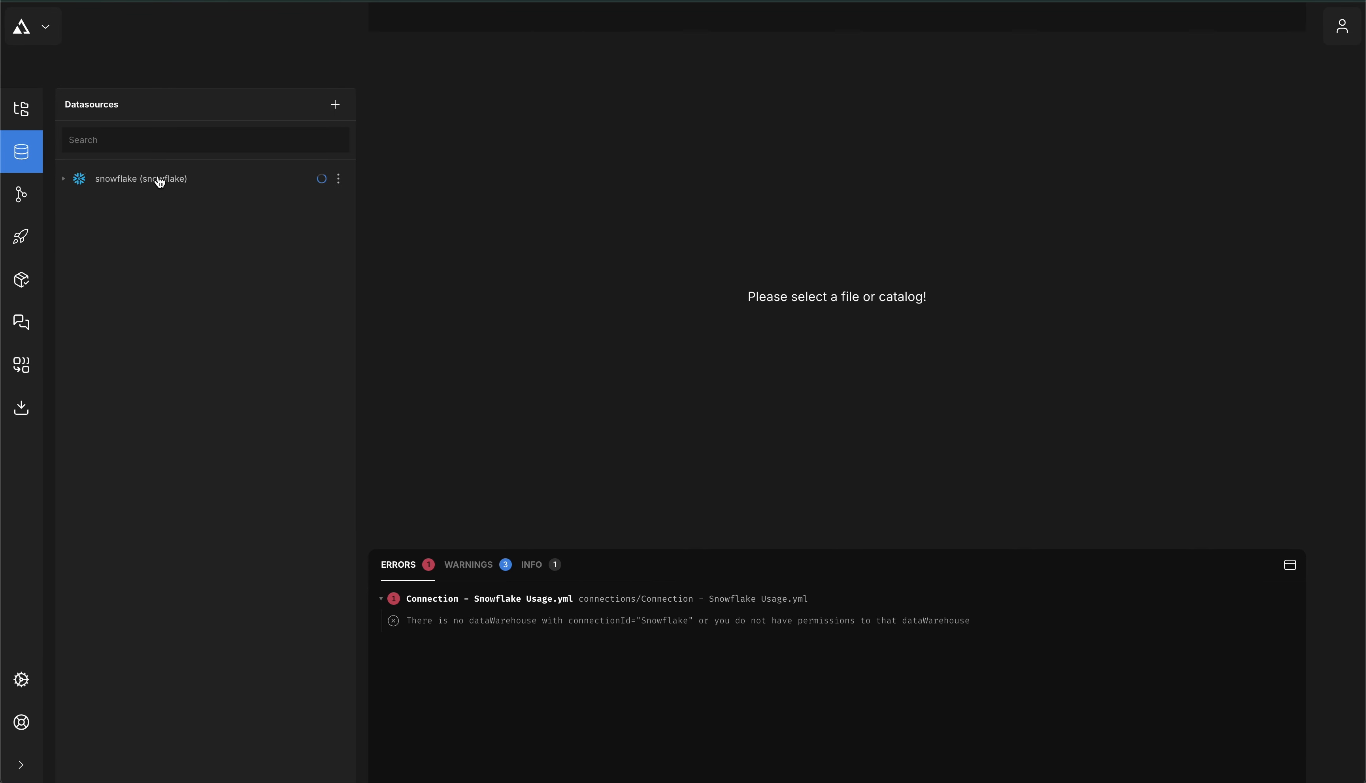
mouse_move(154, 185)
click(26, 116)
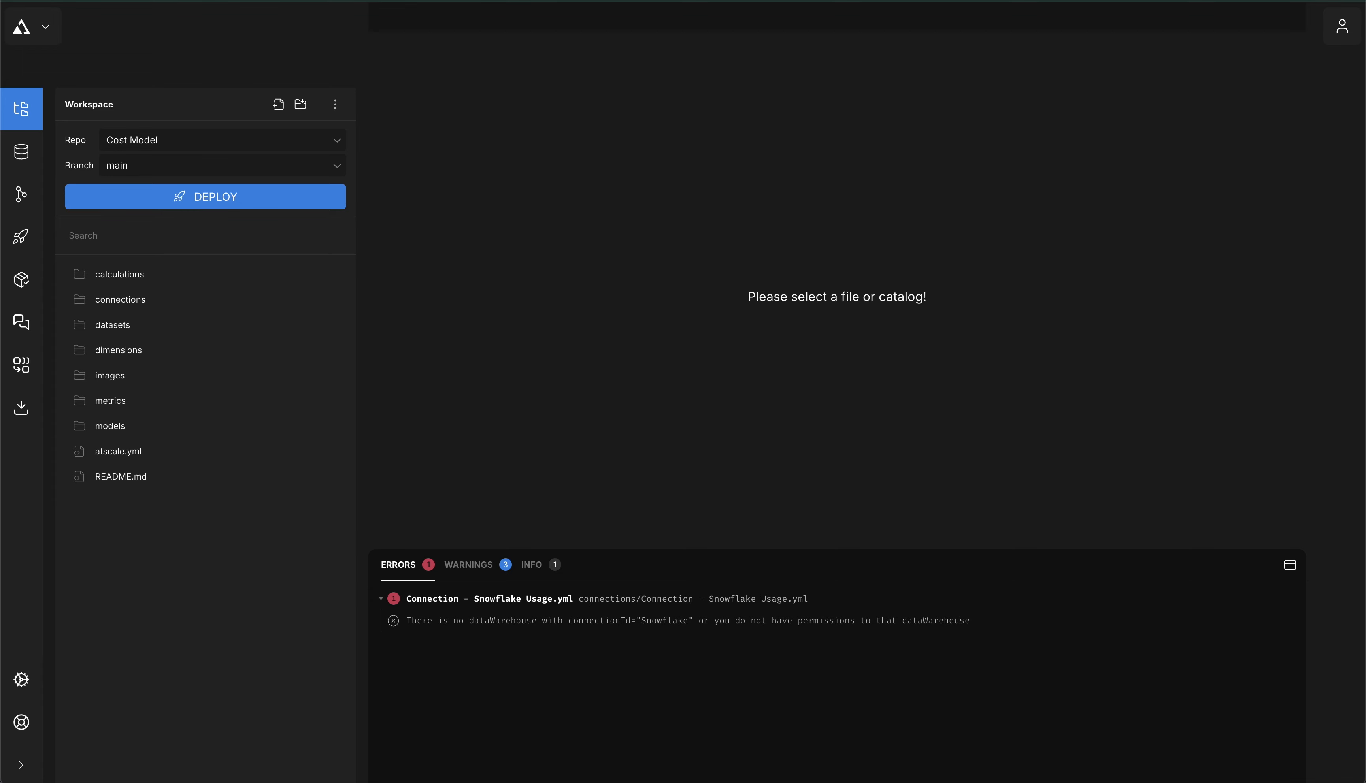
click(63, 300)
Change as_connection to snowflake in Connection - Snowflake Usage.yml and save the file
click(177, 327)
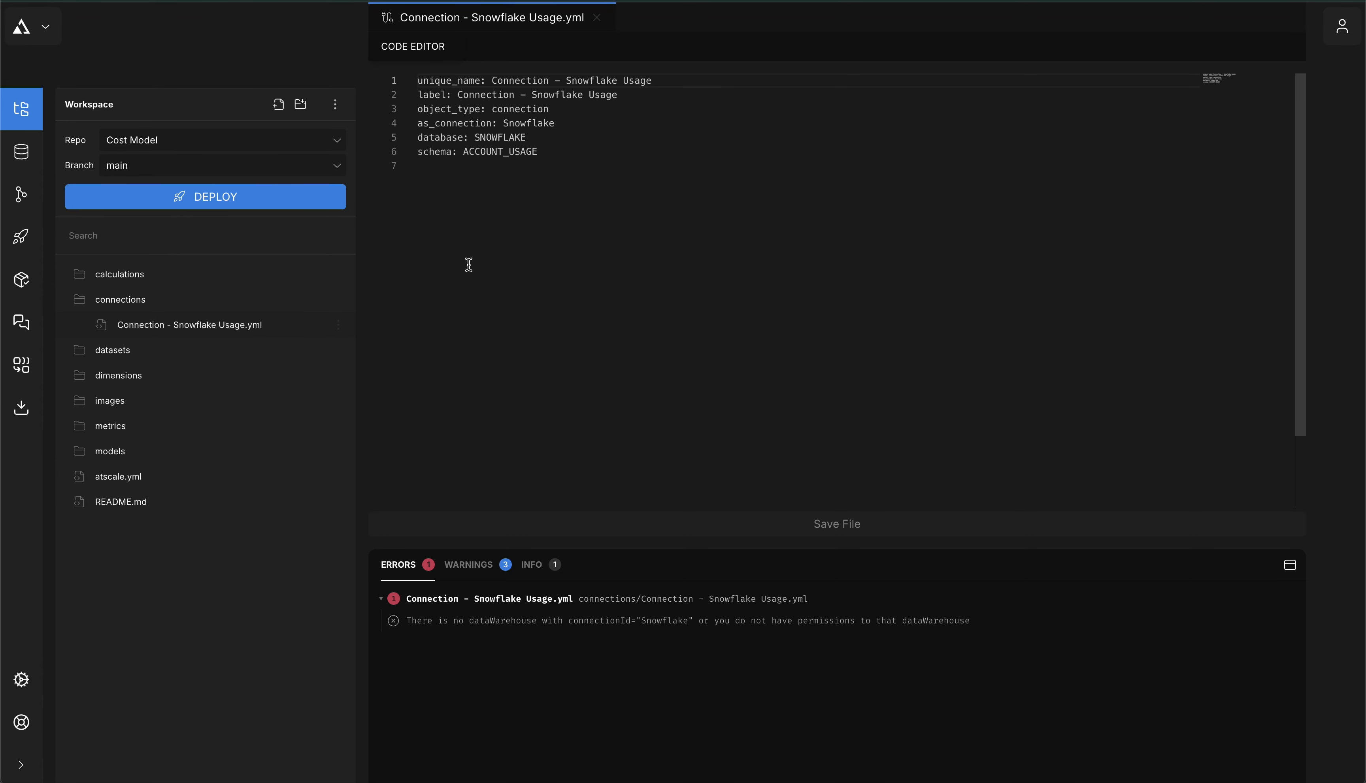
double_click(536, 124)
text(snowflake)
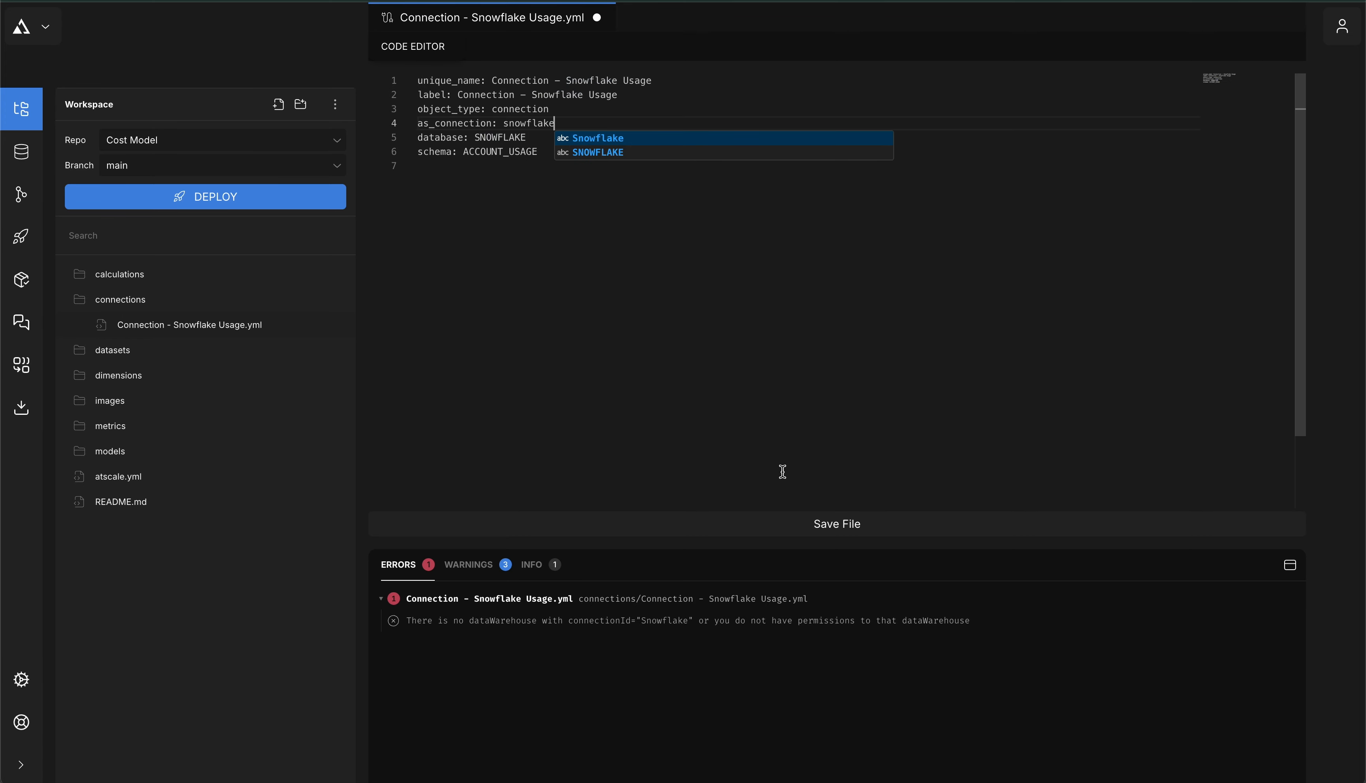
click(833, 525)
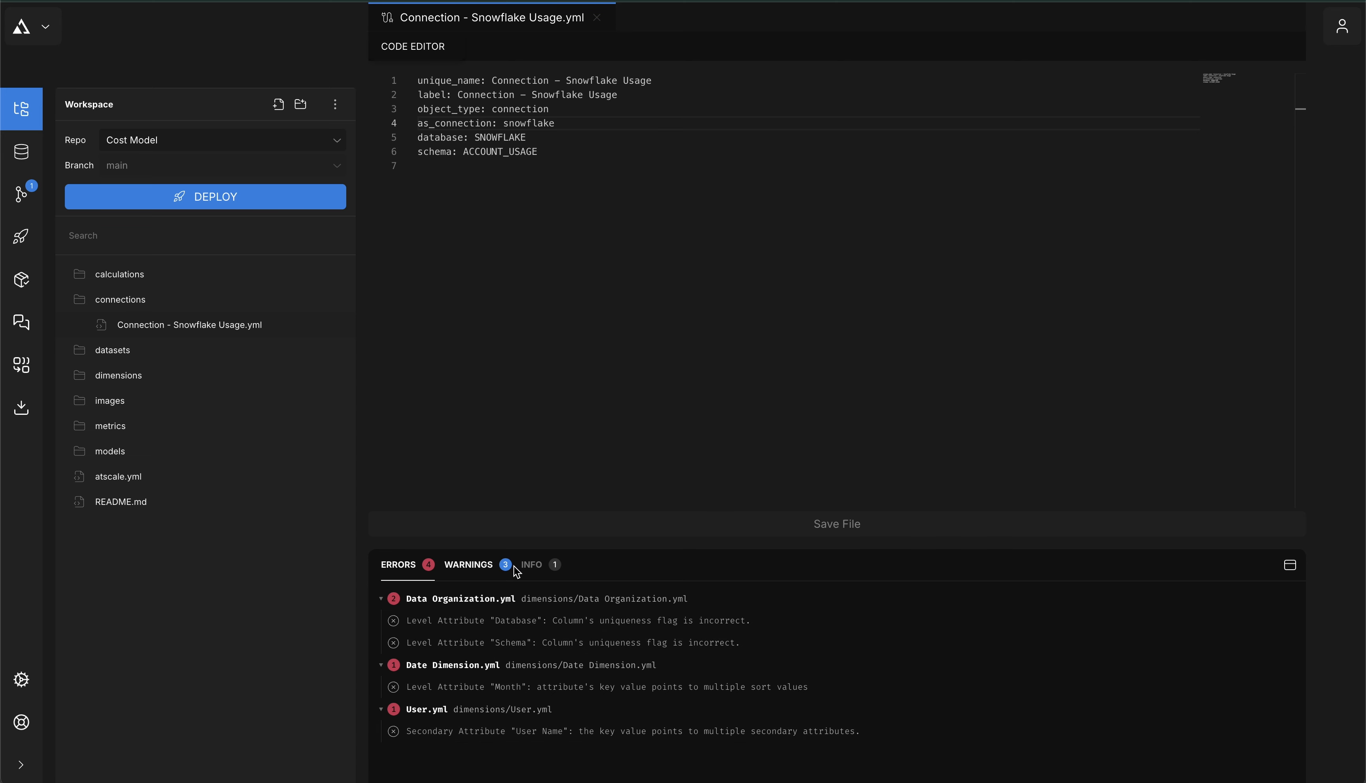
click(1290, 565)
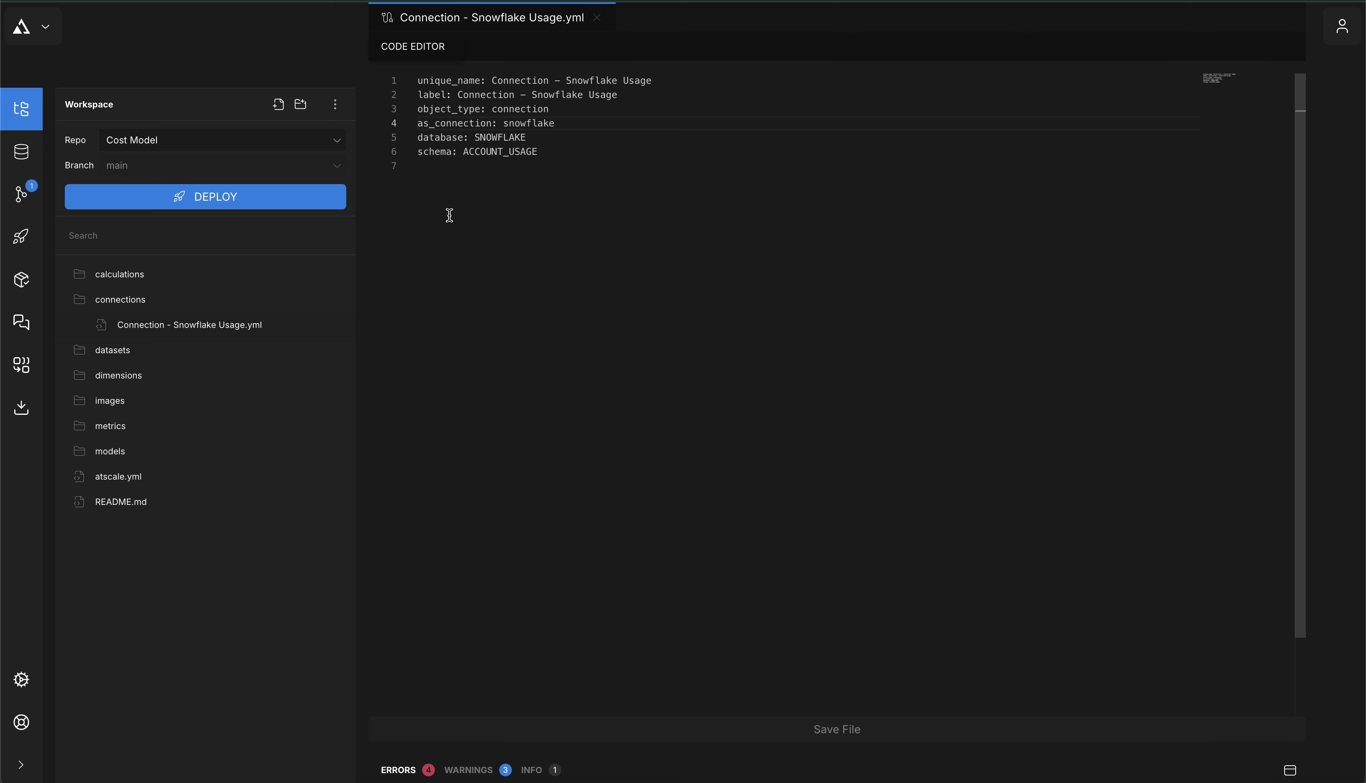
click(64, 452)
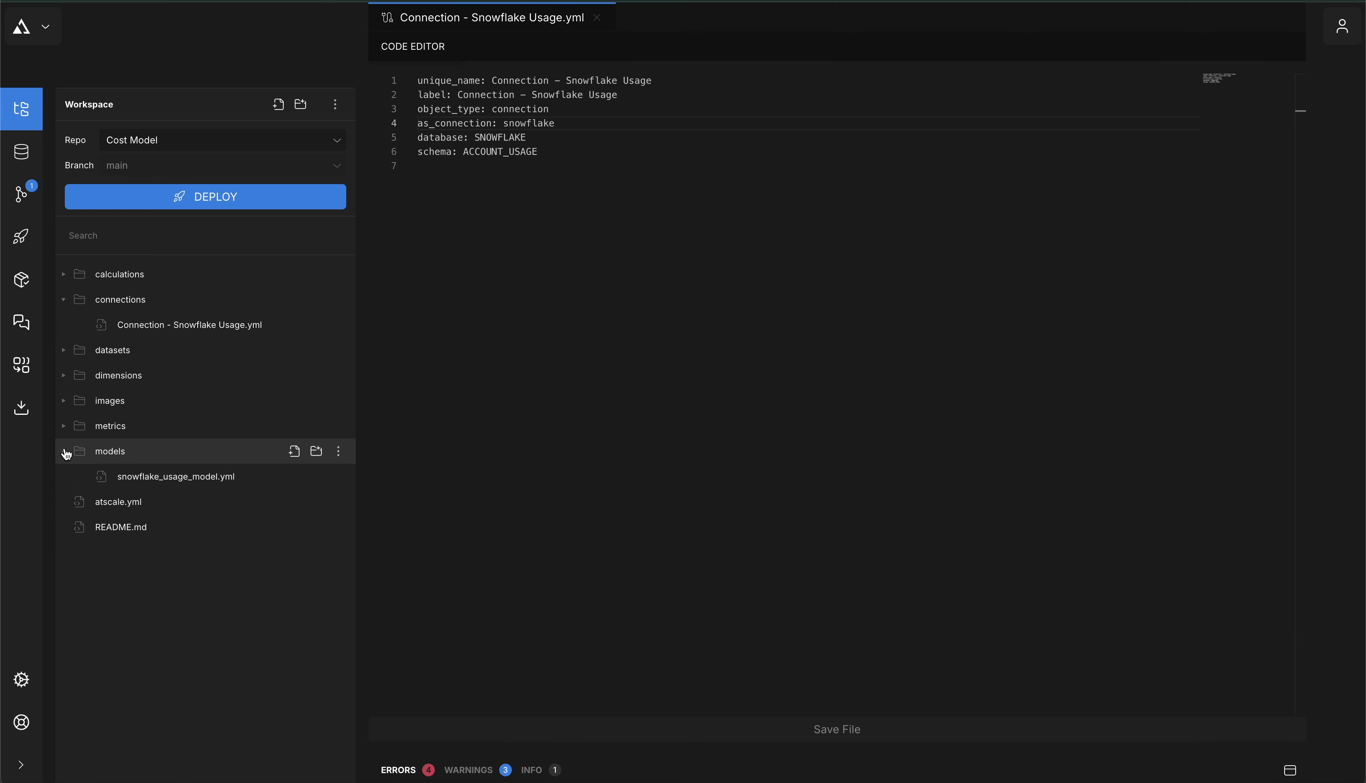
Open the Snowflake Usage model, inspect its Data Organization and Warehouse hierarchies, and open Deploy
click(158, 477)
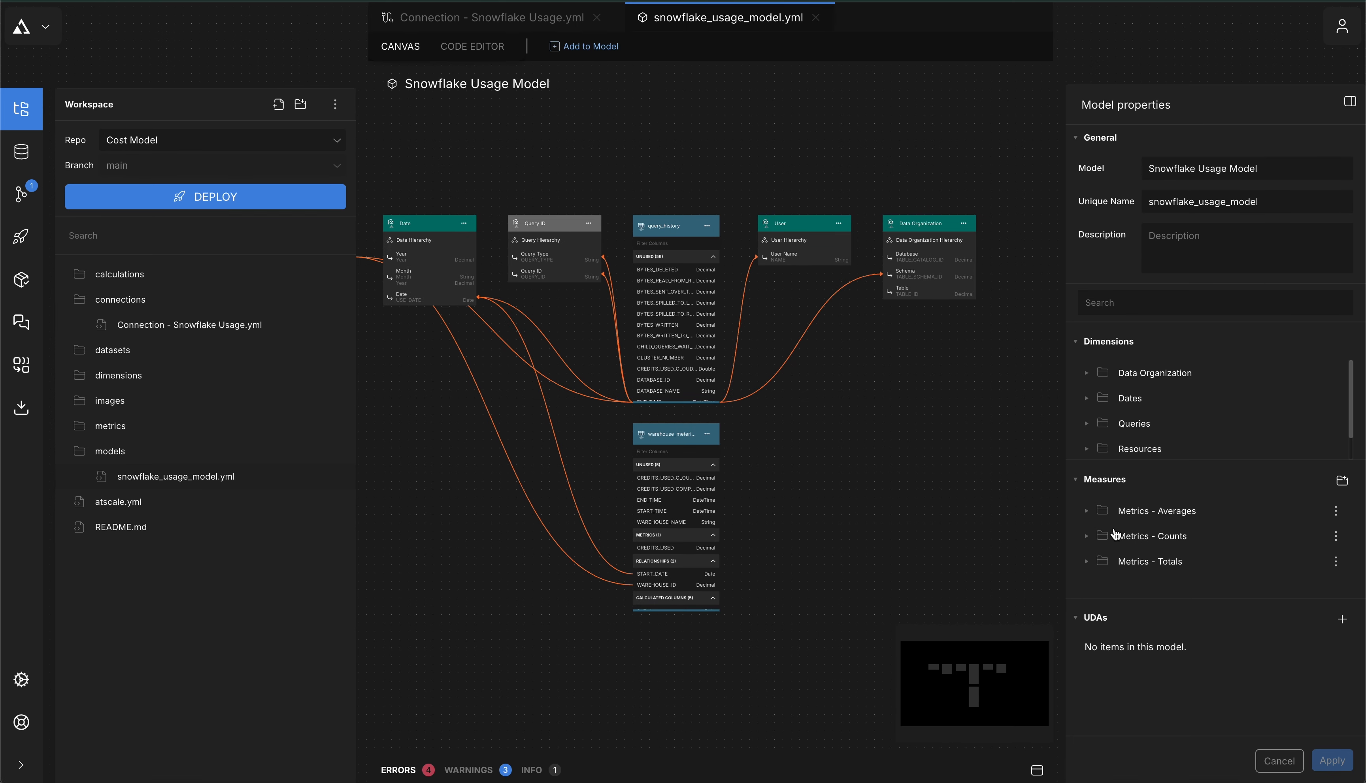
click(1086, 374)
click(1102, 399)
scroll(1090, 415, down, 3)
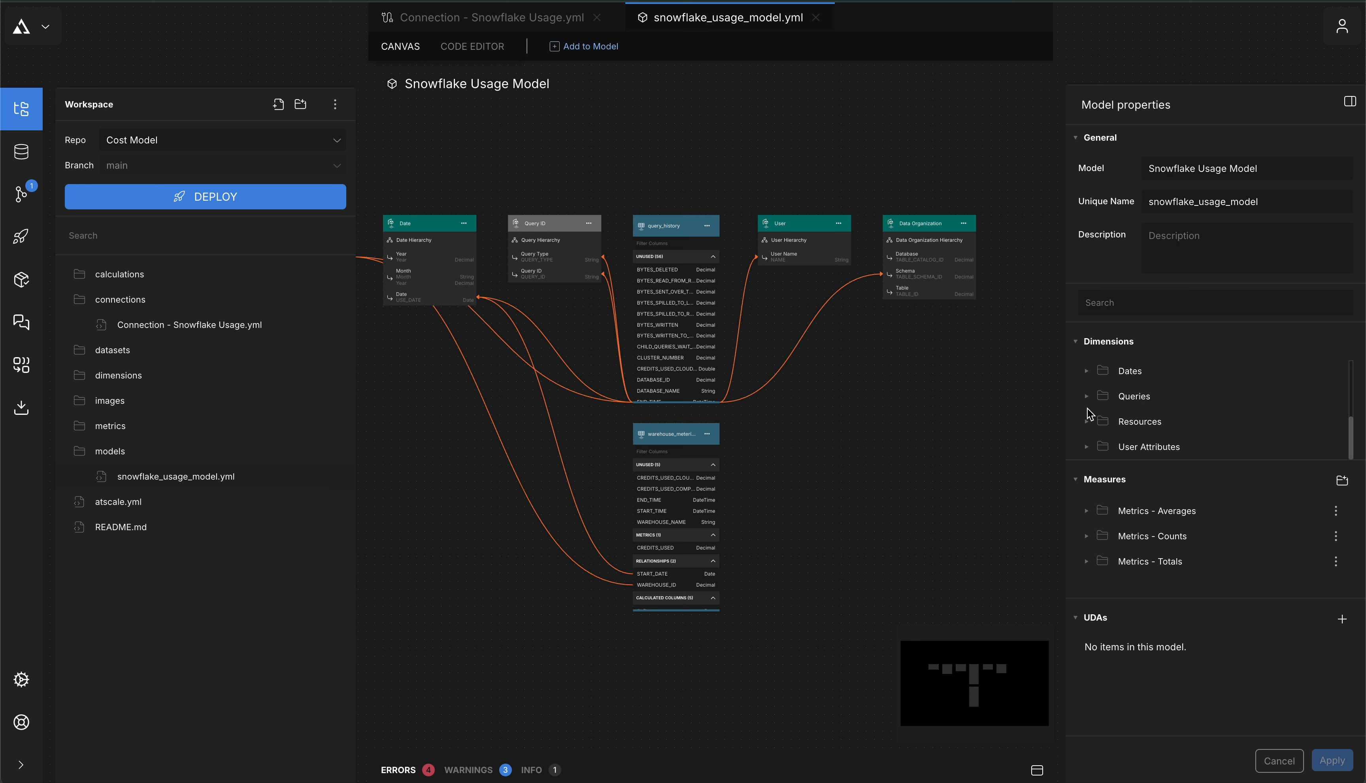
click(1088, 423)
scroll(1091, 428, down, 1)
click(1109, 422)
scroll(1120, 411, down, 1)
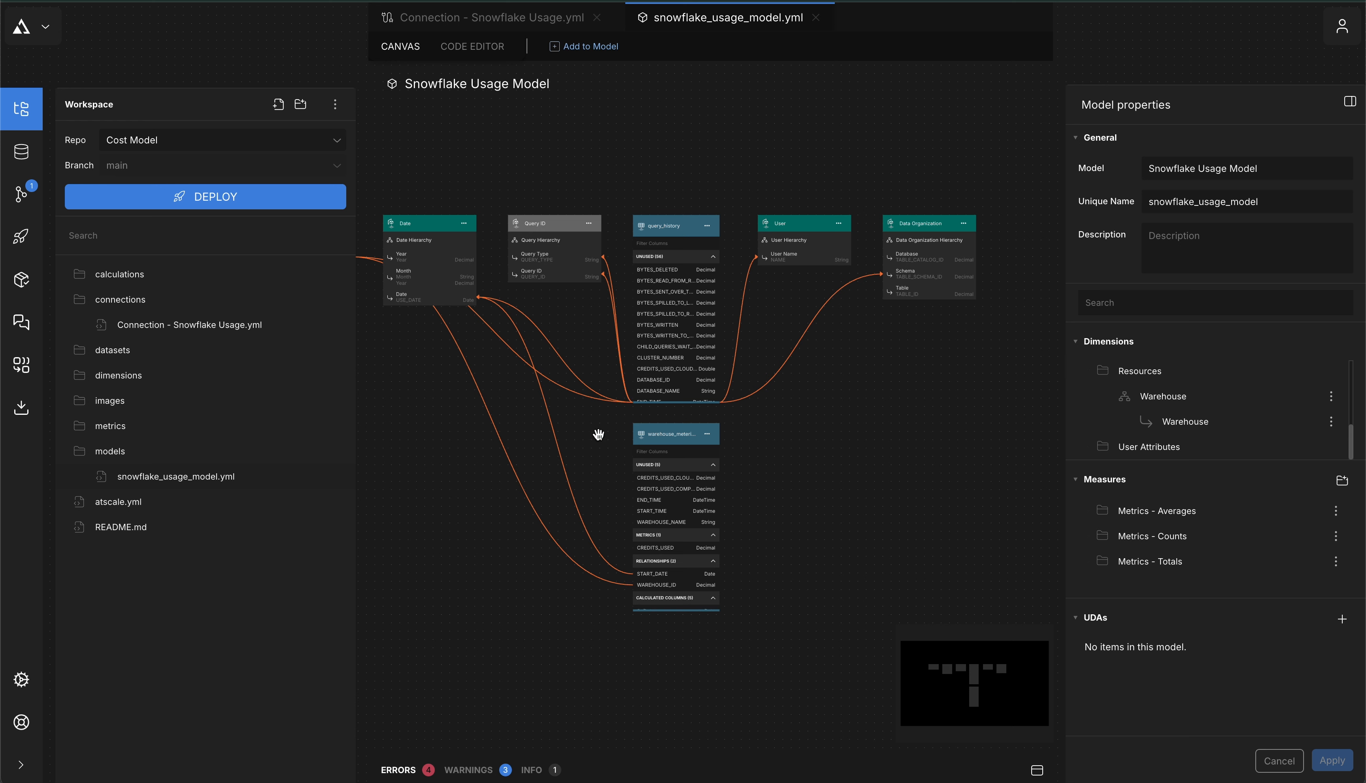
drag(476, 428, 610, 431)
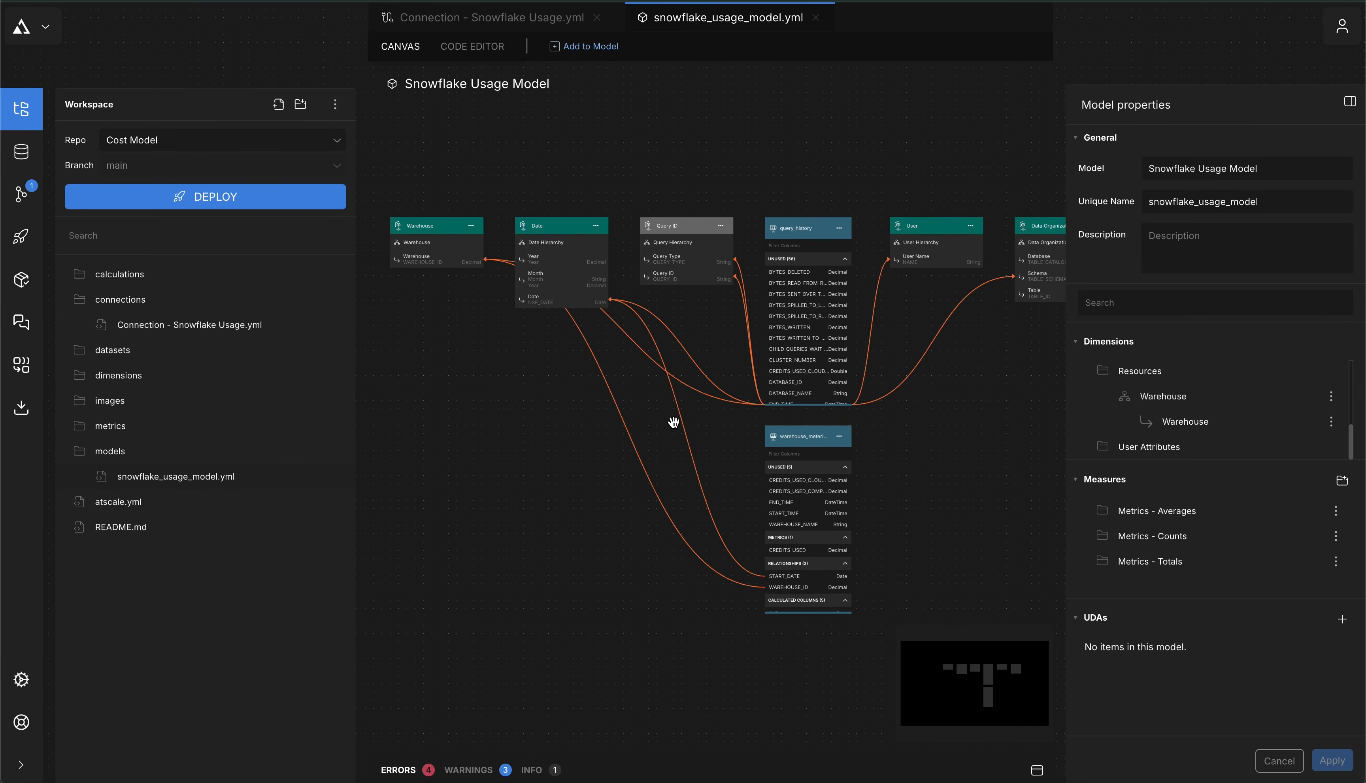
click(200, 200)
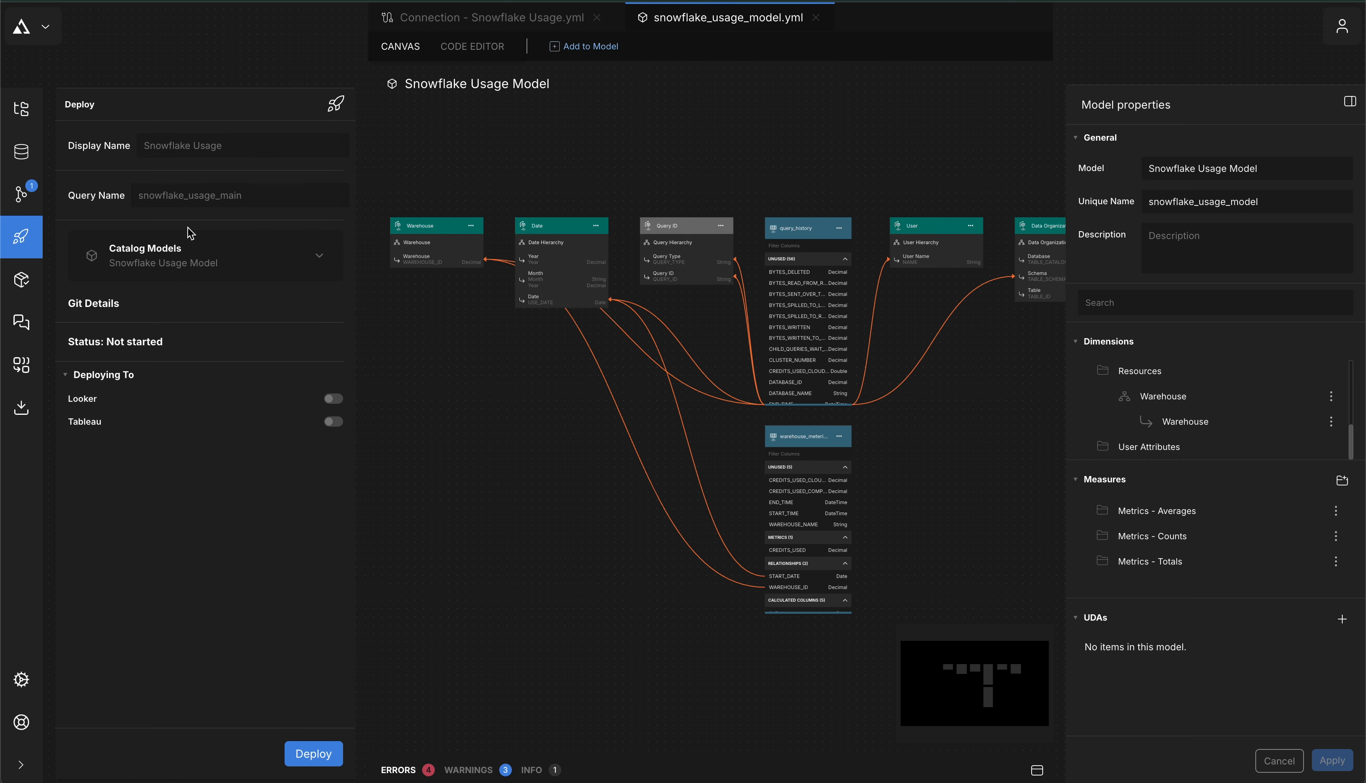
Deploy the Snowflake Usage model and view the snowflake_usage_main catalog's connection settings
click(319, 753)
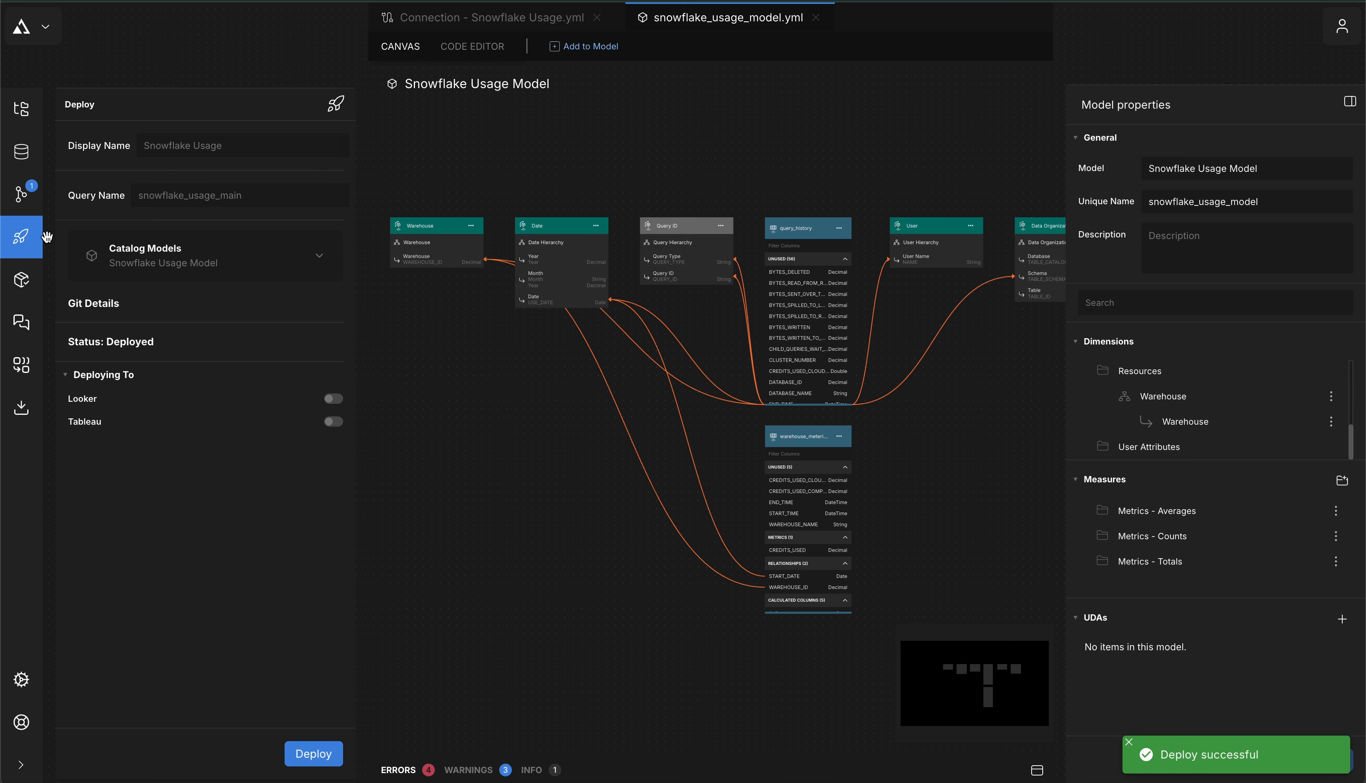
click(16, 282)
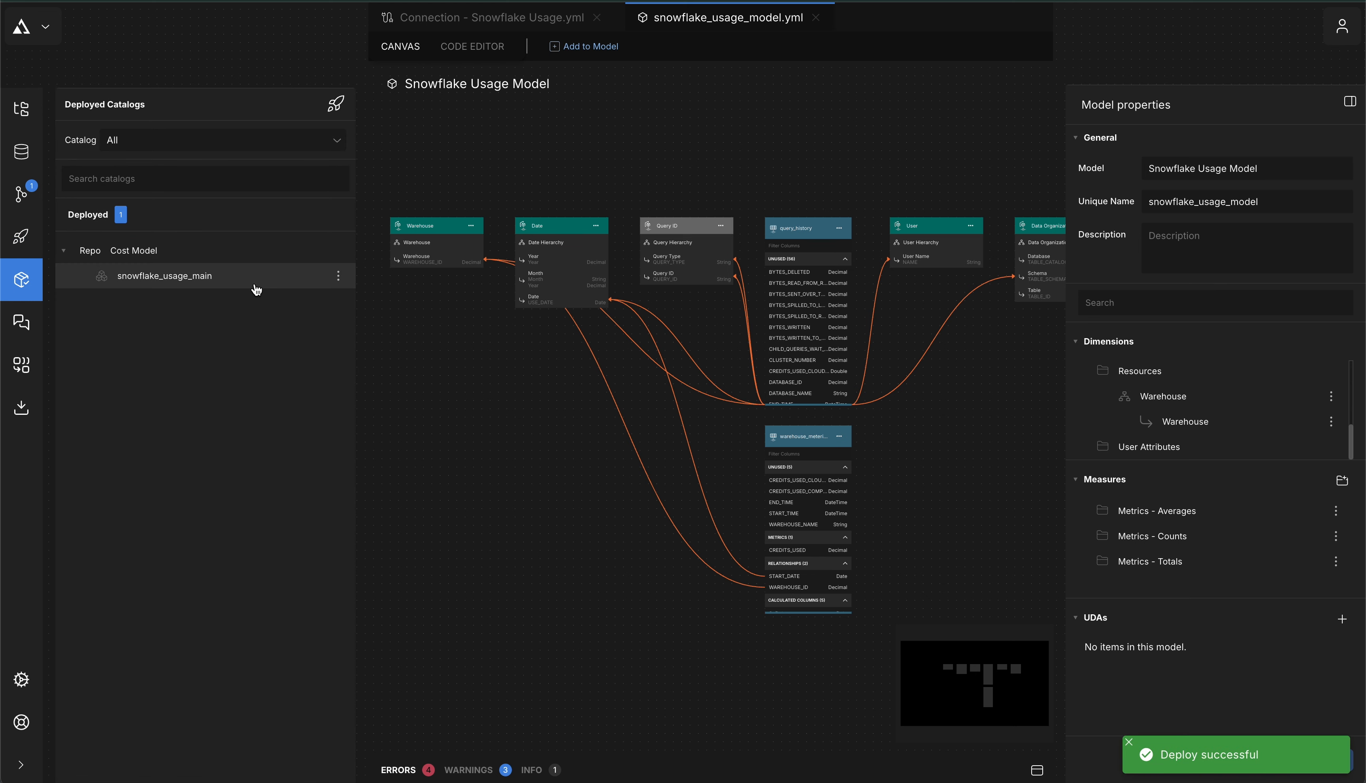
click(219, 278)
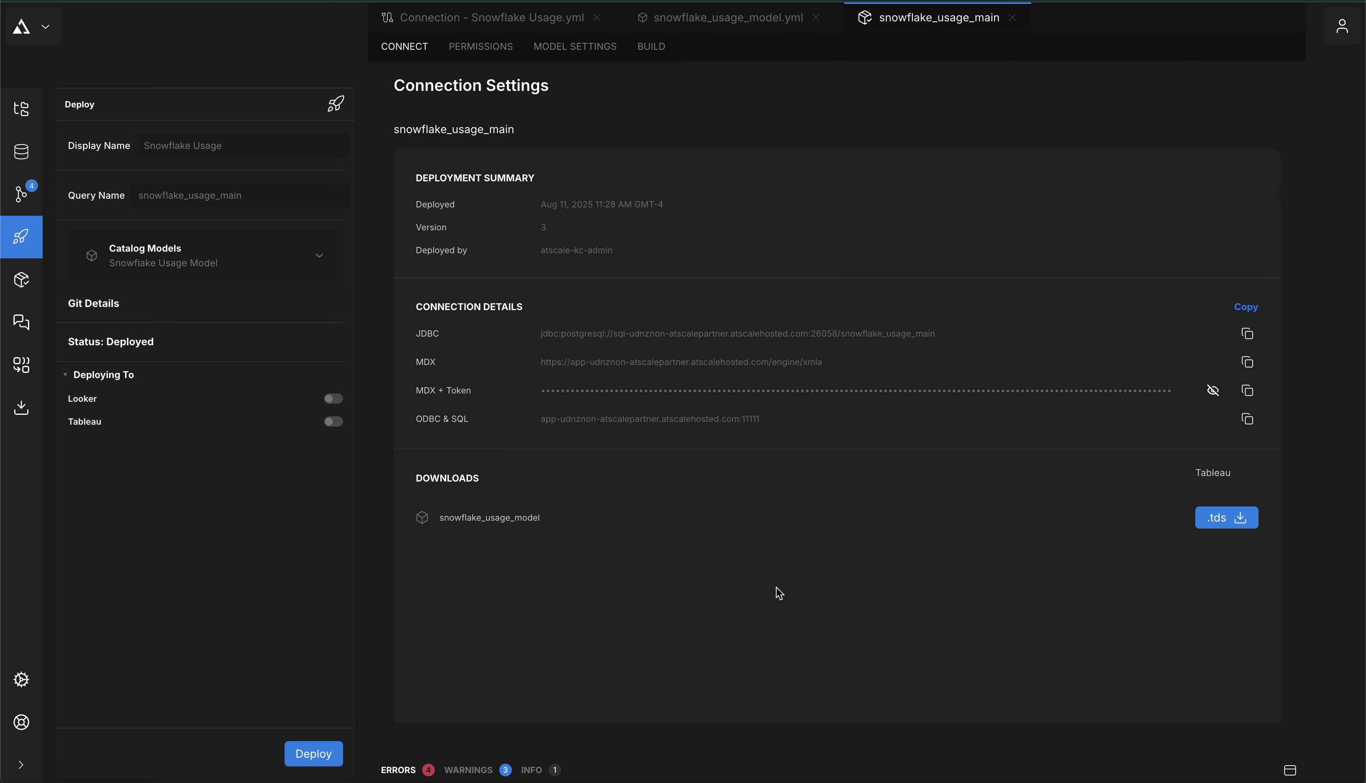
Download the snowflake_usage_model .tds file and open it in Tableau Desktop
click(1221, 523)
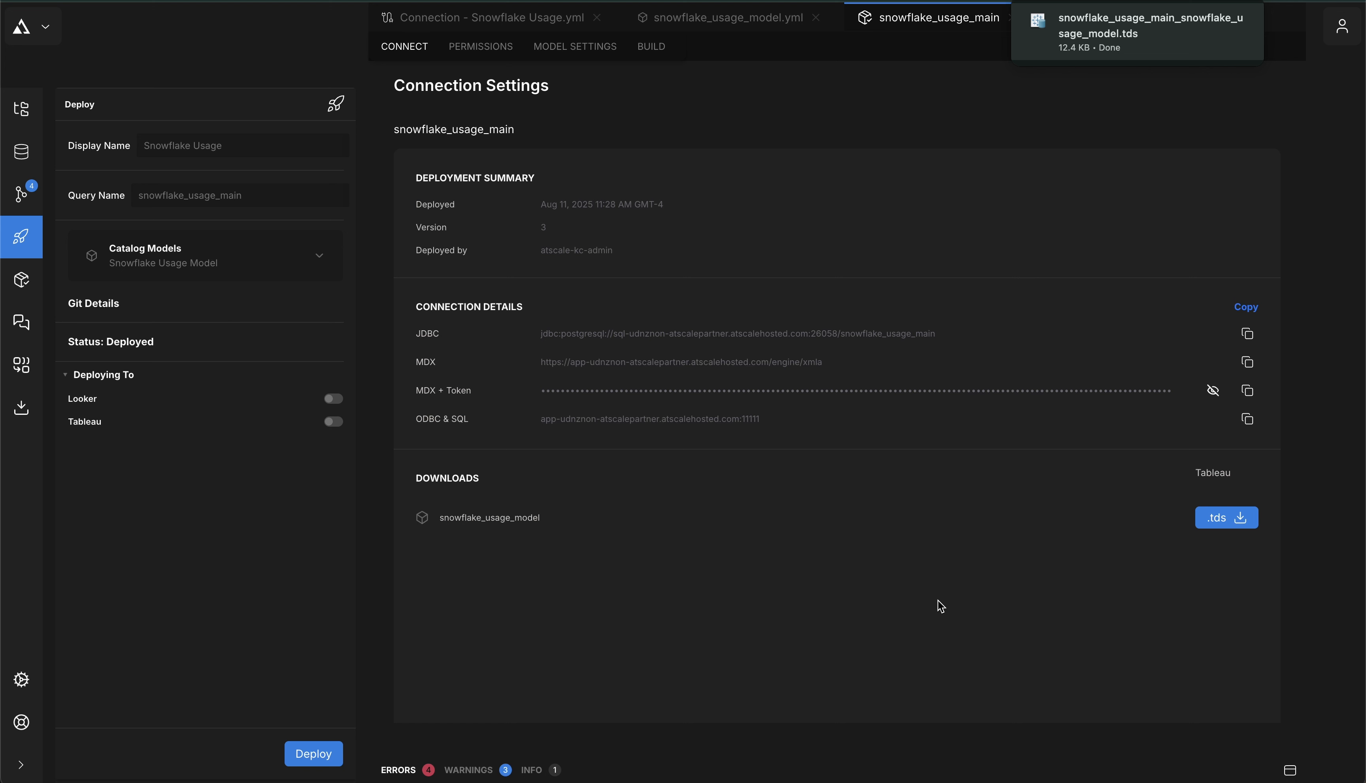
mouse_move(1128, 60)
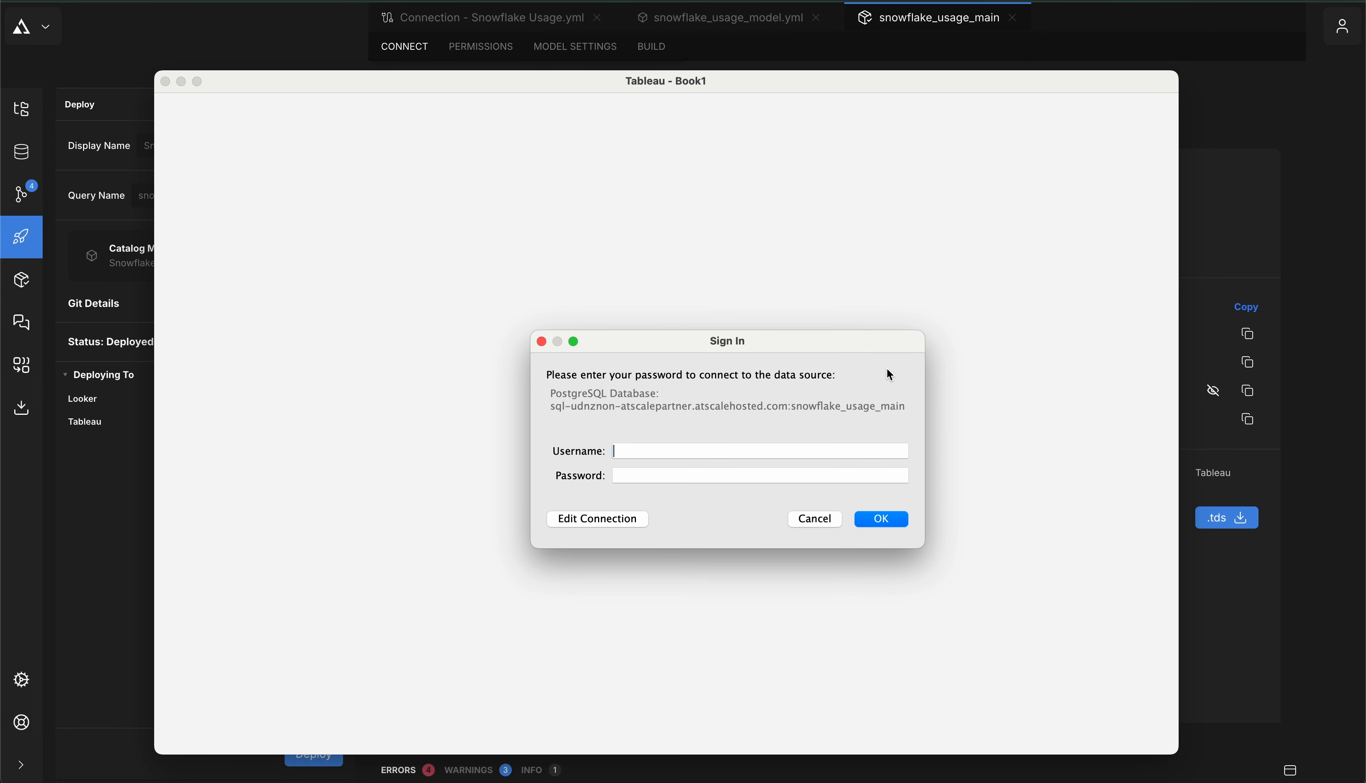
Sign in to the AtScale data source in Tableau with the username and password
text(admin)
key(Tab)
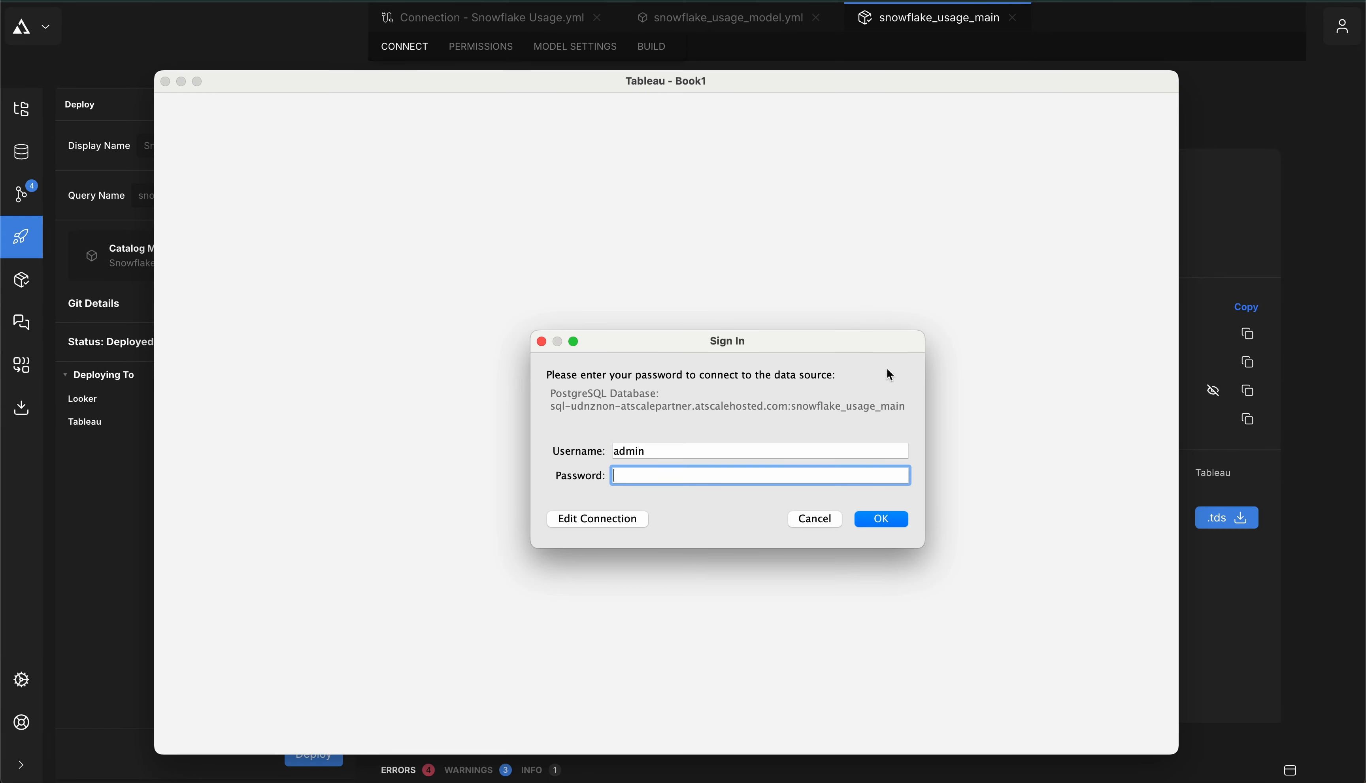
text(•••••)
key(Return)
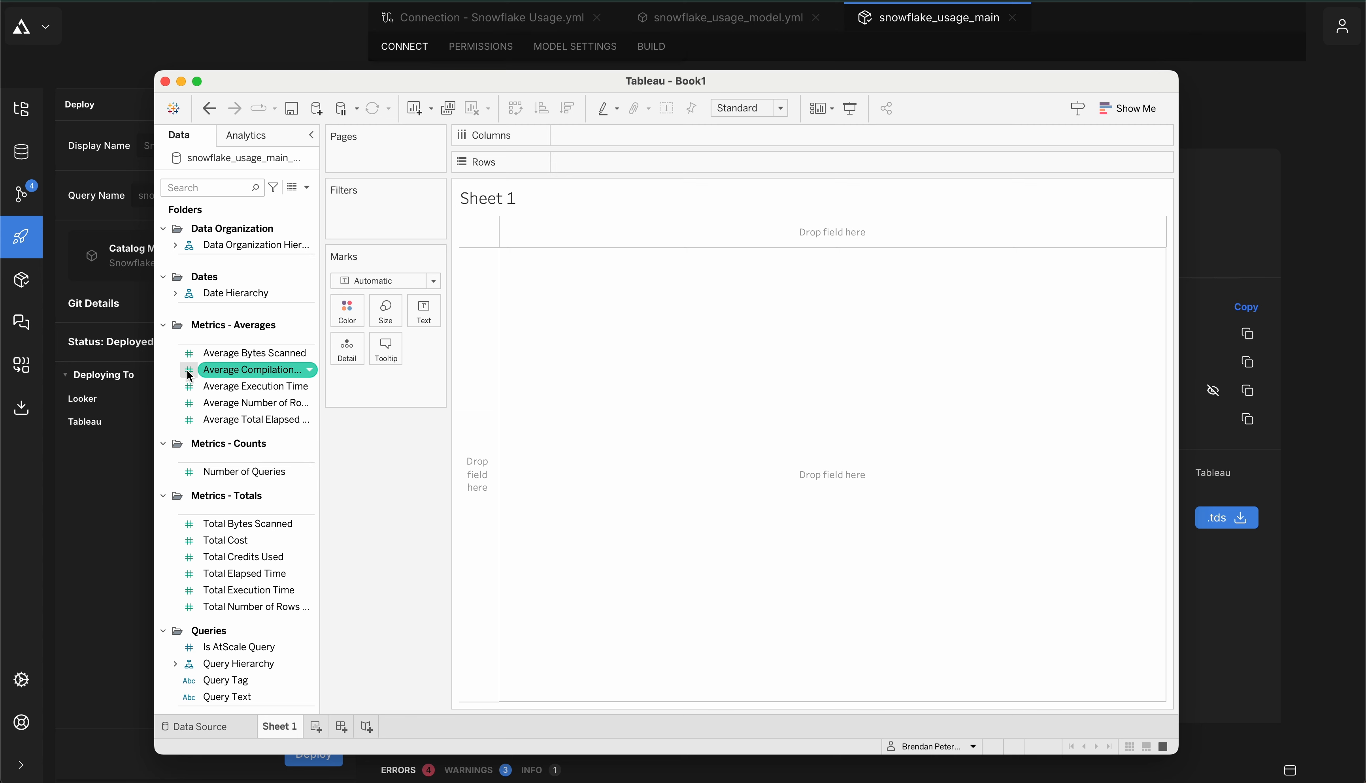
Chart average Total Cost broken down by Ware House Value Level, then hide Tableau
double_click(236, 541)
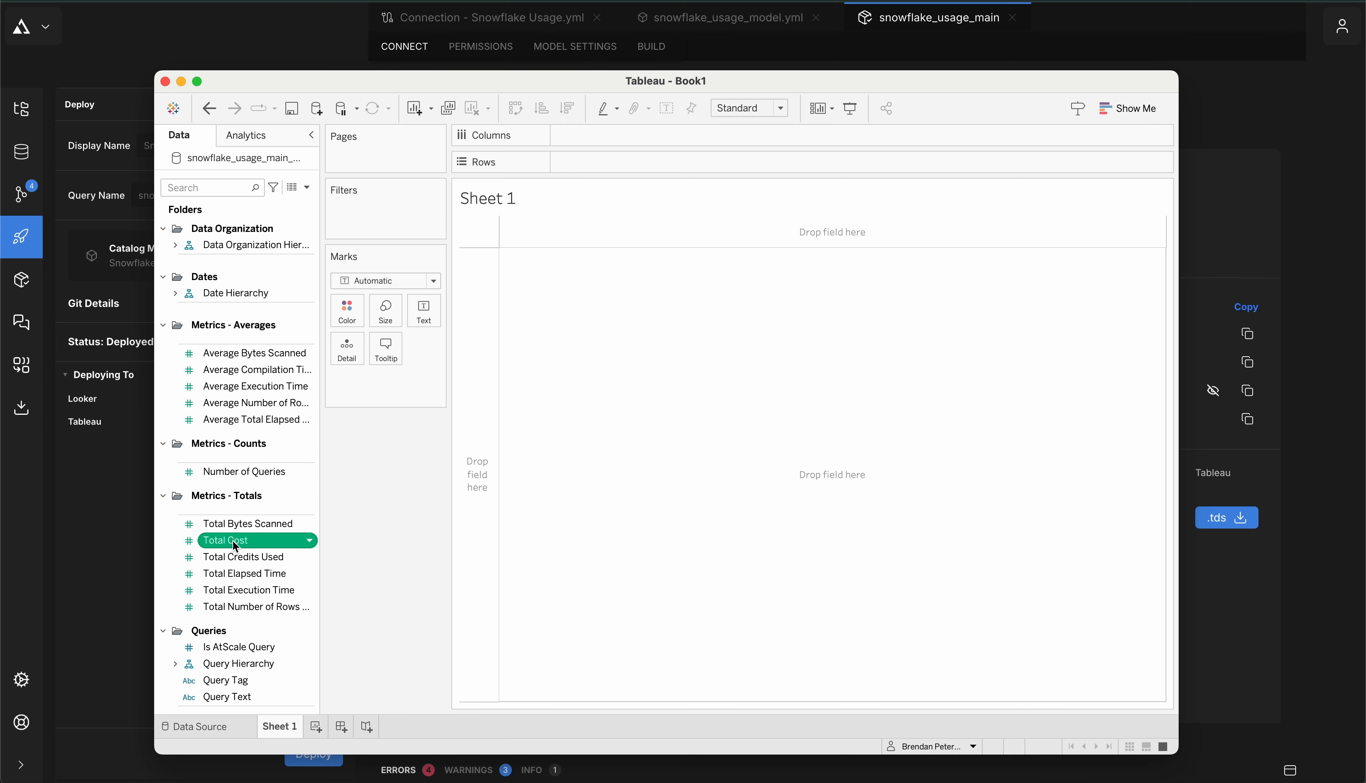
scroll(276, 540, down, 5)
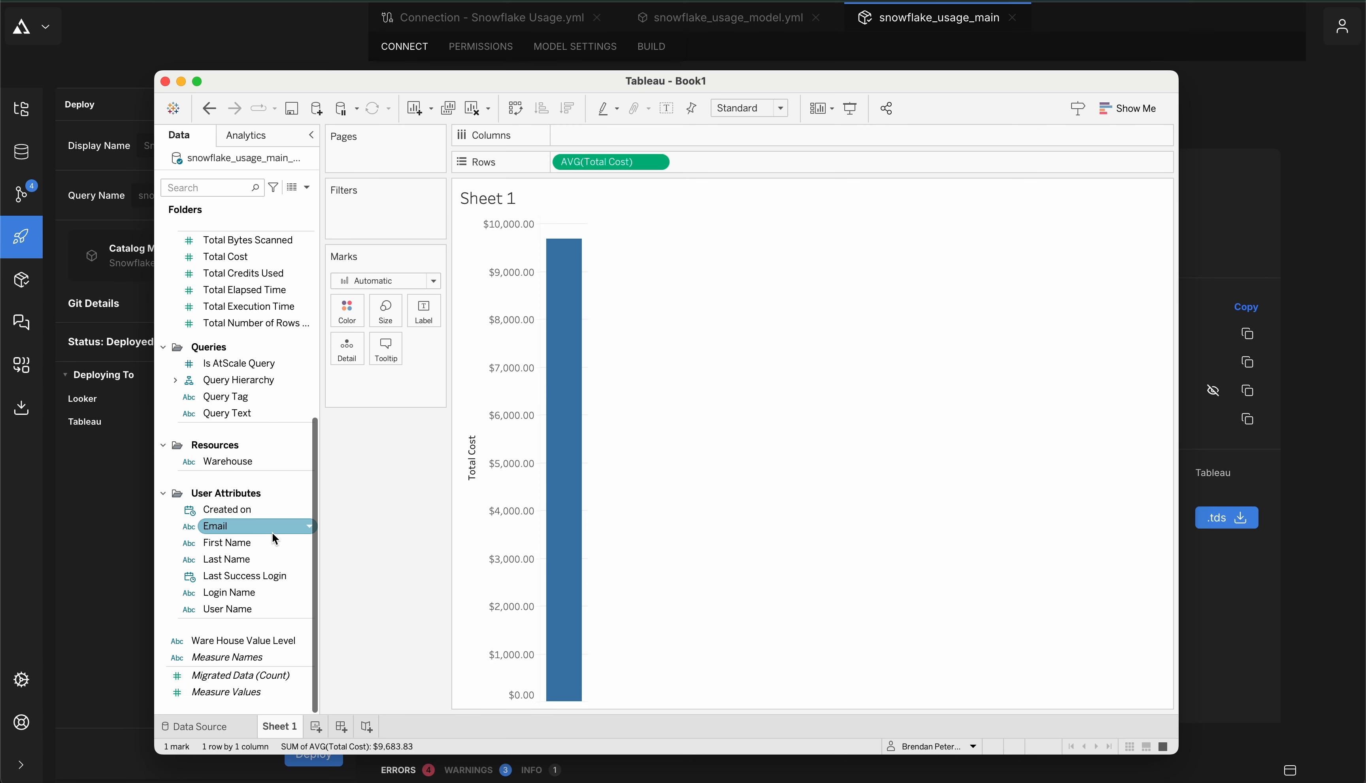
click(230, 641)
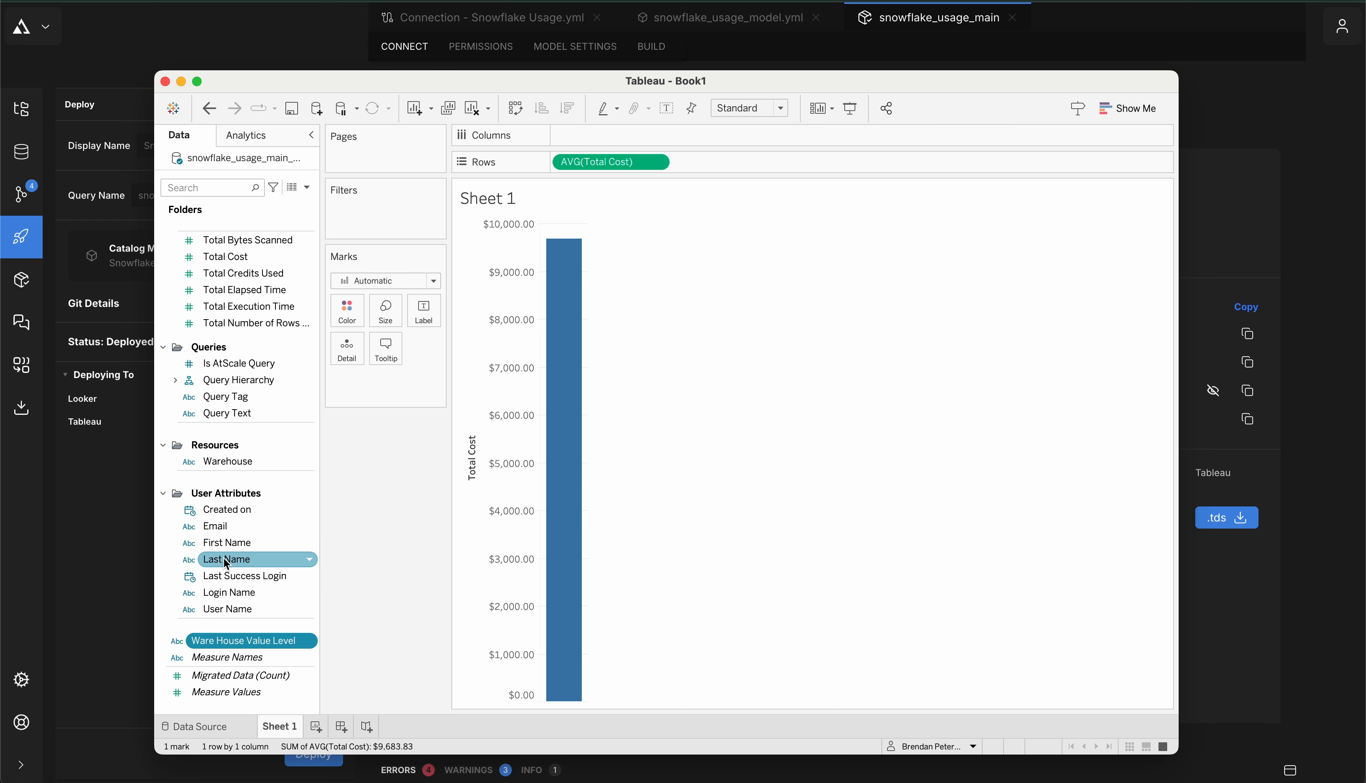
scroll(225, 562, up, 5)
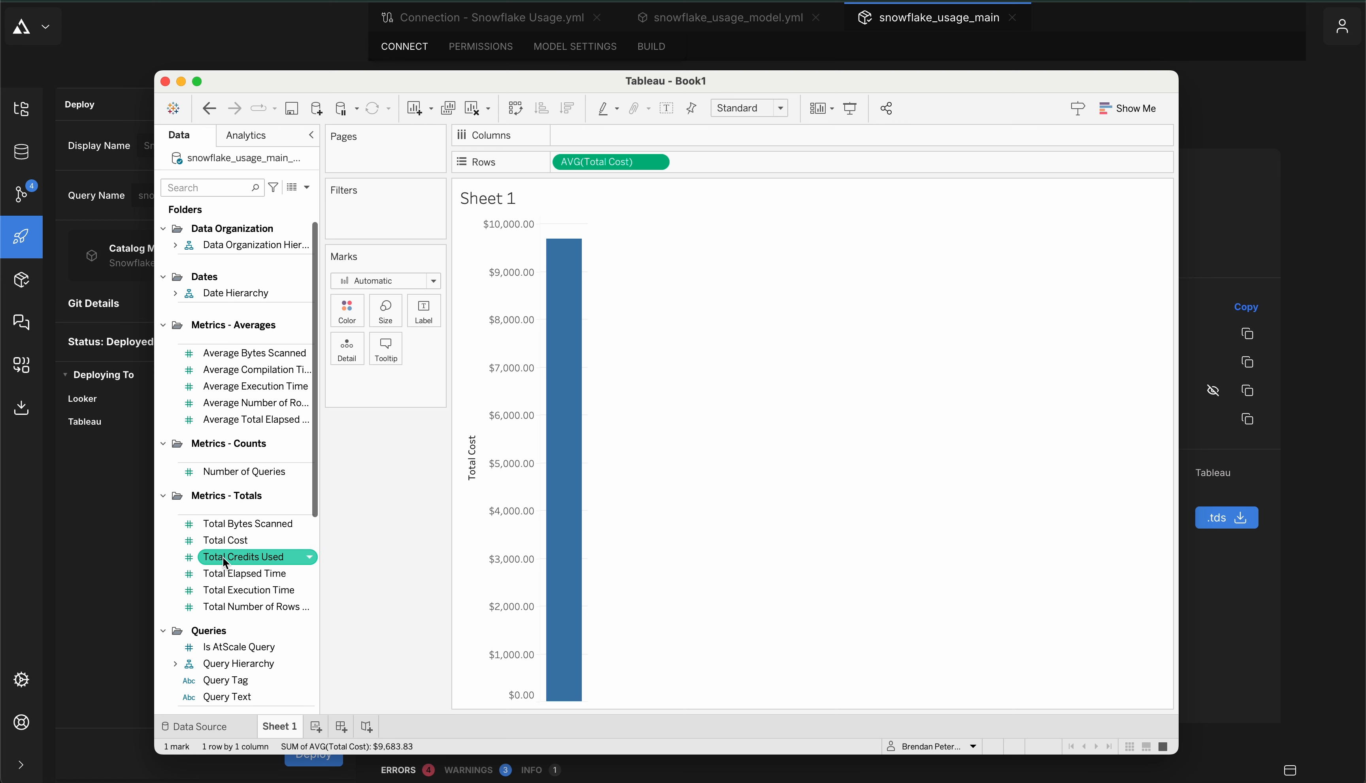
scroll(224, 563, down, 5)
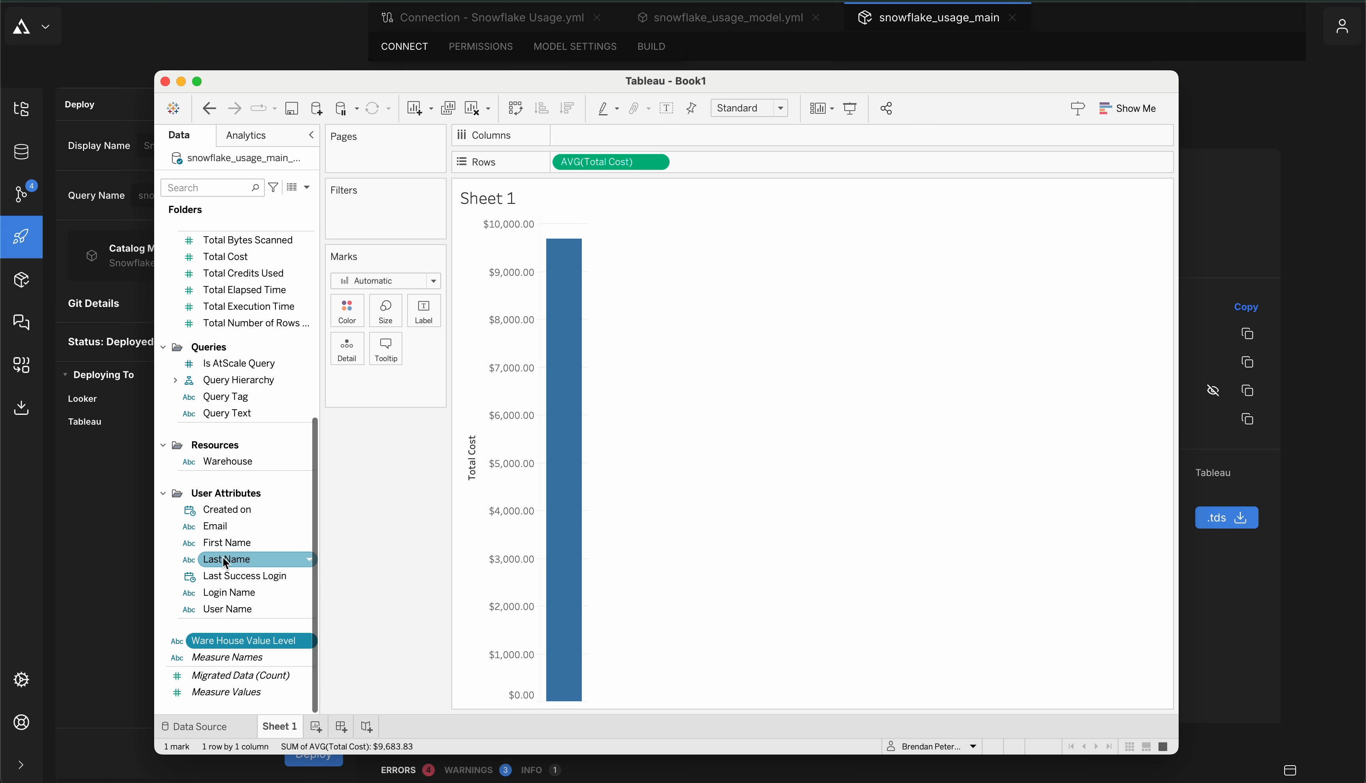
double_click(242, 645)
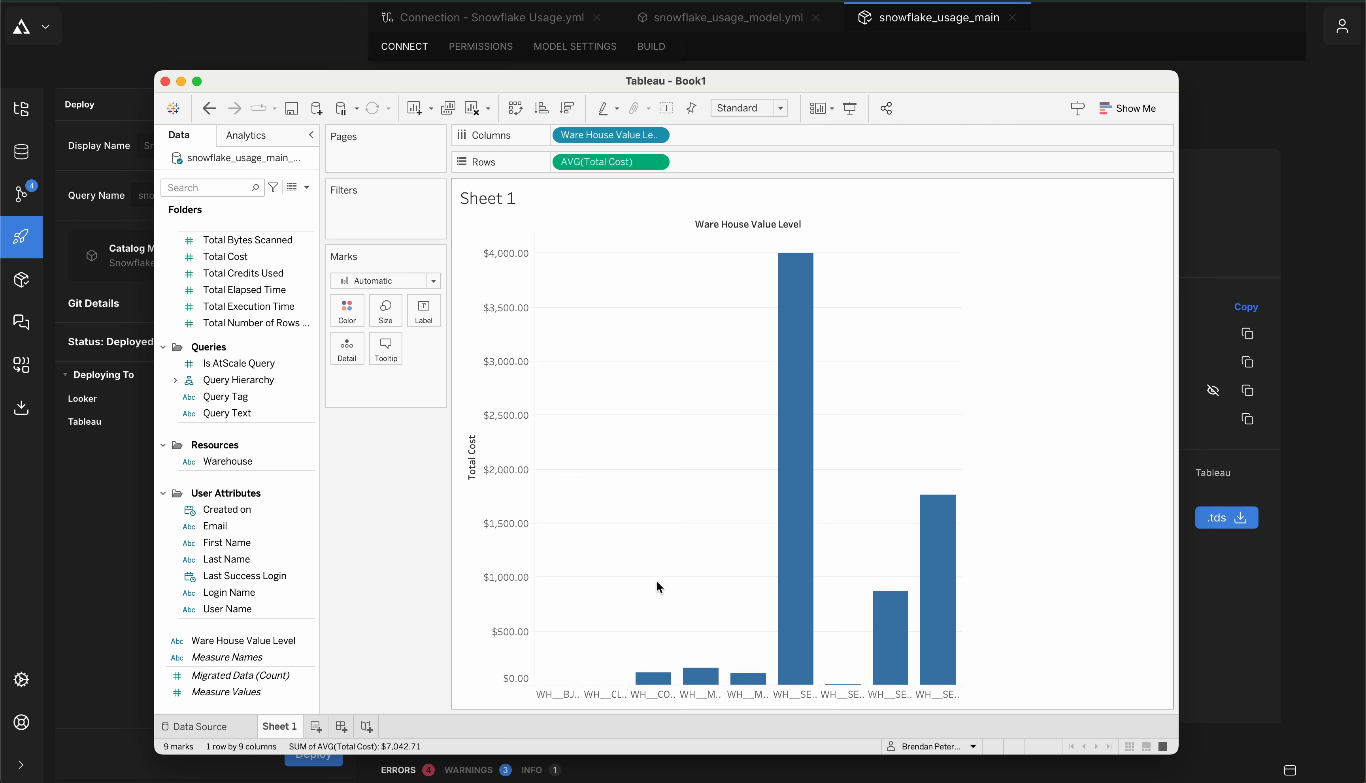
mouse_move(955, 586)
click(1239, 592)
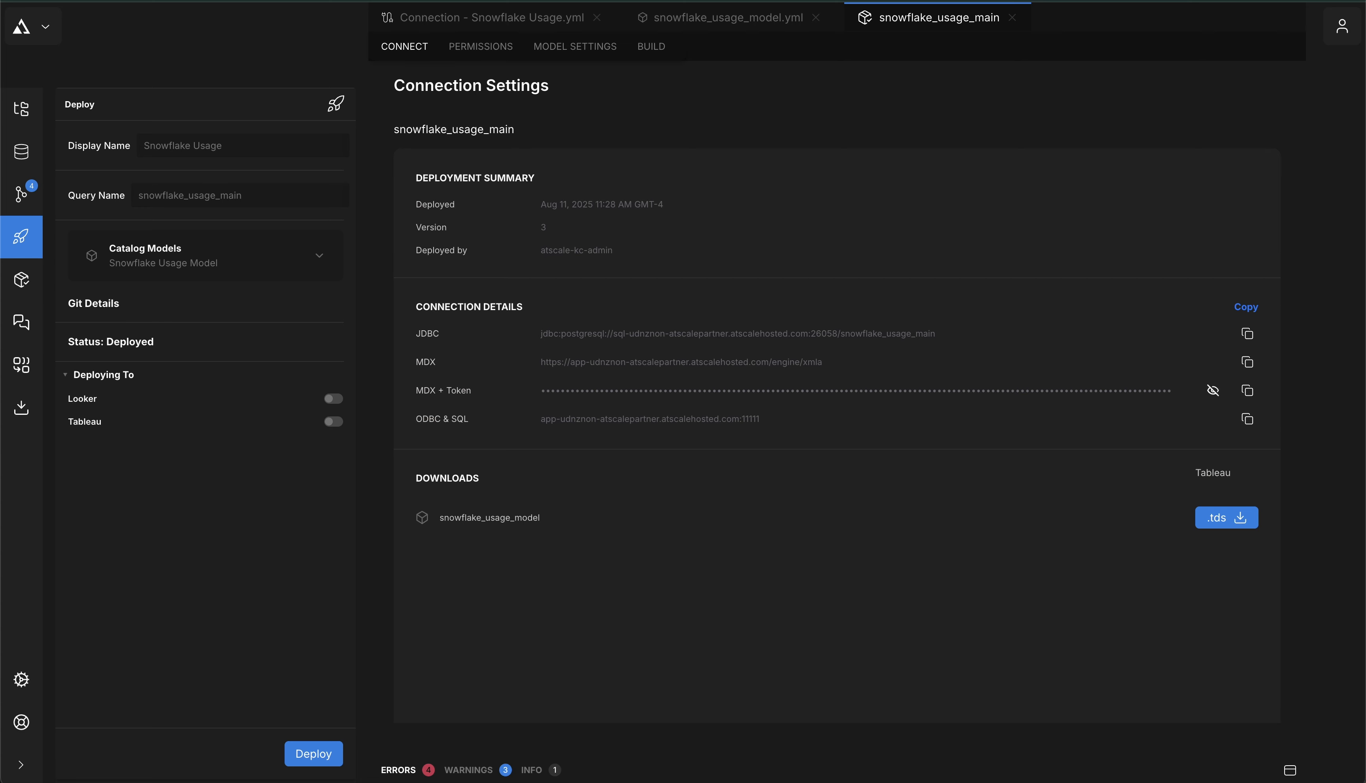
Run the java -jar atscale-mcp-server command with the snowflake_usage_main JDBC URL in Terminal
key(super+Tab)
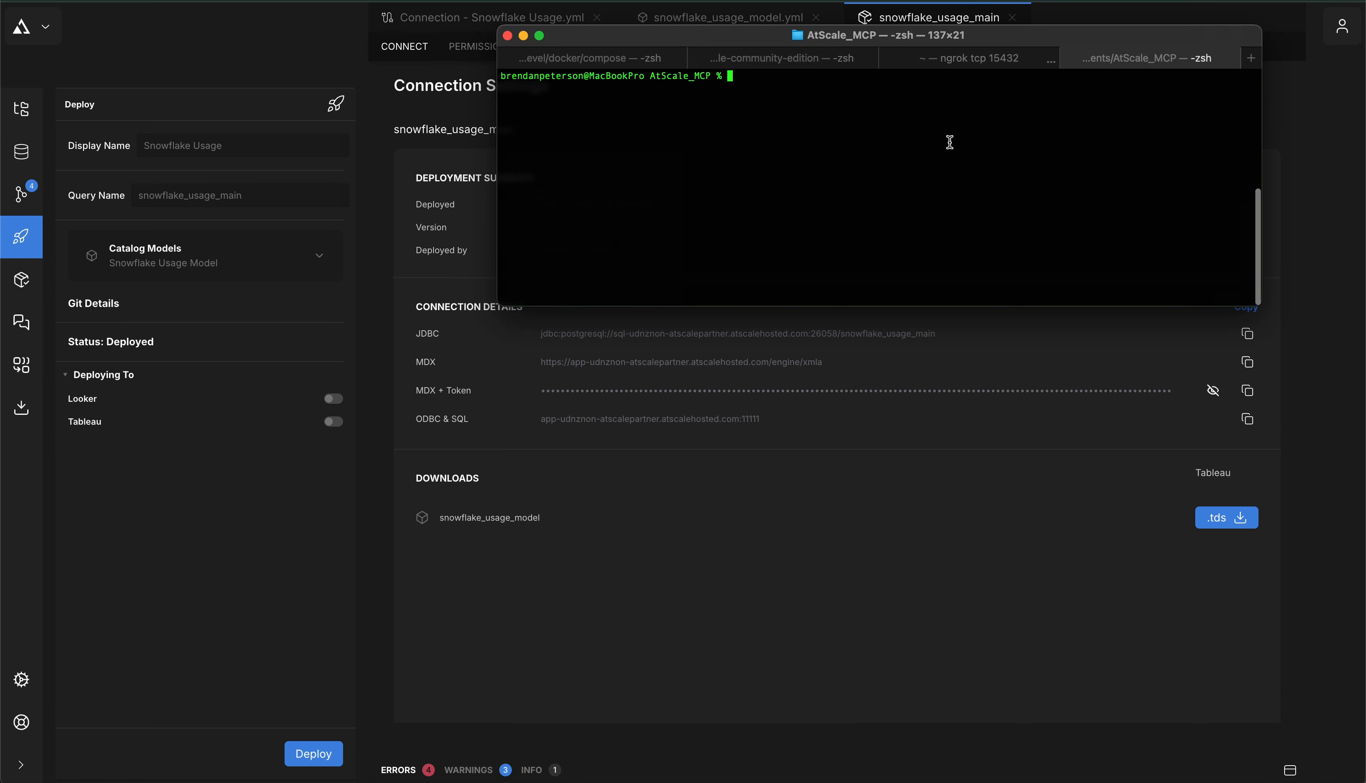
text(java -jar atscale-mcp-server-1.0-SNAPSHOT.jar "jdbc:postgresql://sql-udnznon-atscalepartner.atscalehosted.com:26058/snowflake_usage_main")
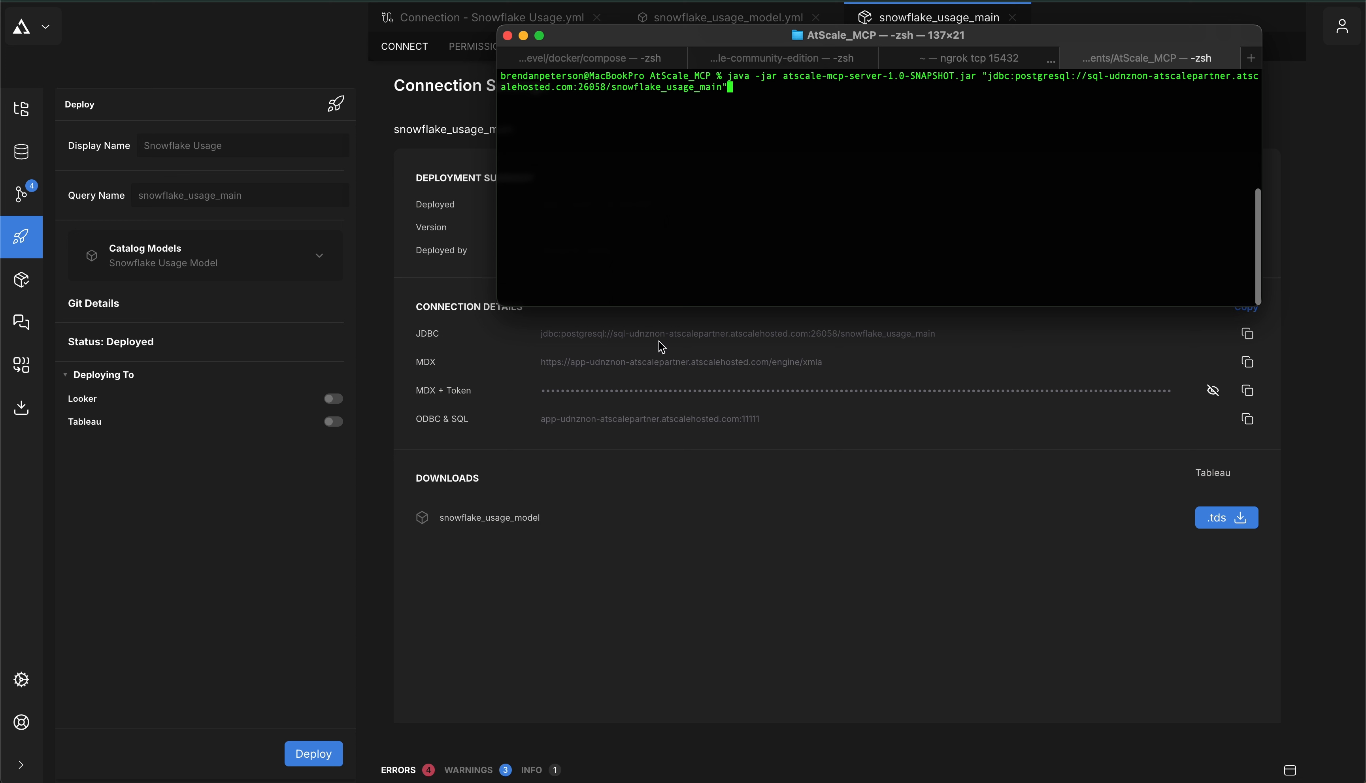
drag(775, 35, 774, 35)
key(Return)
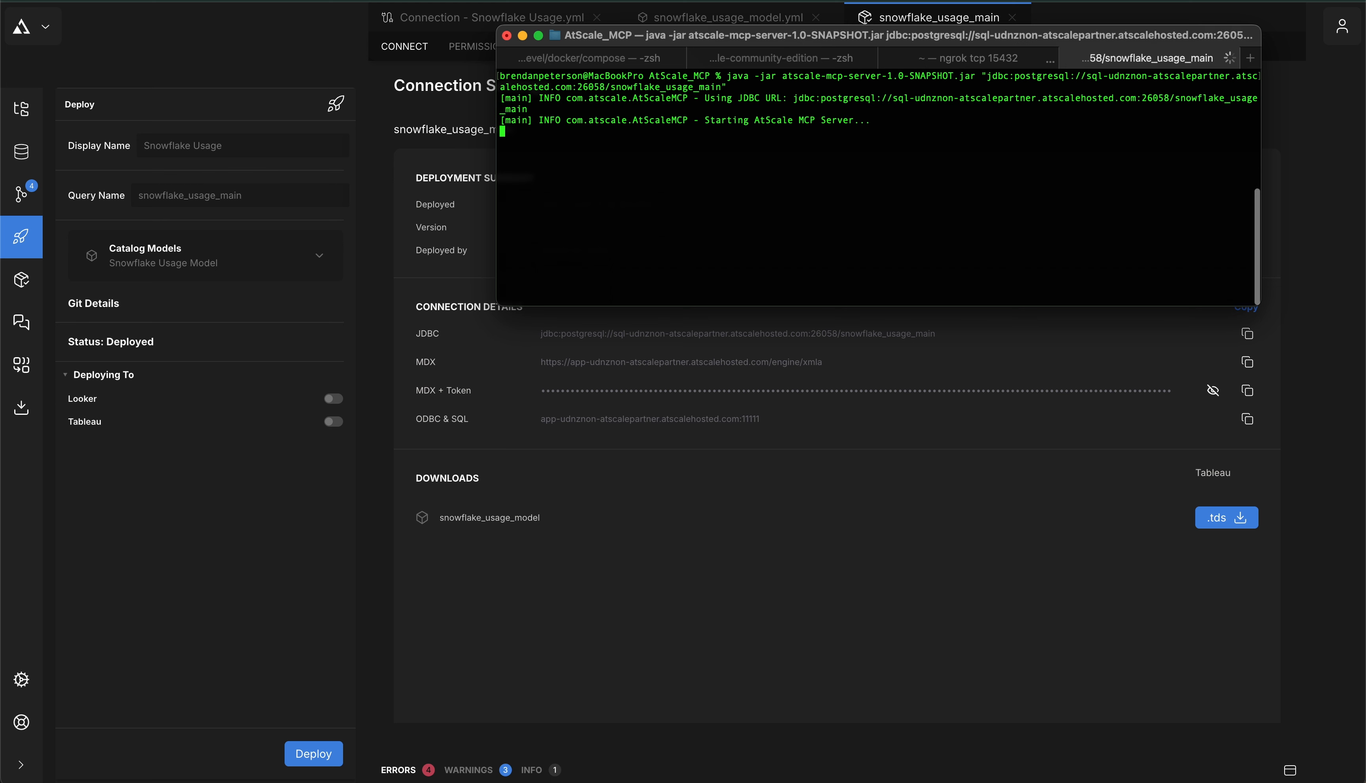
click(441, 285)
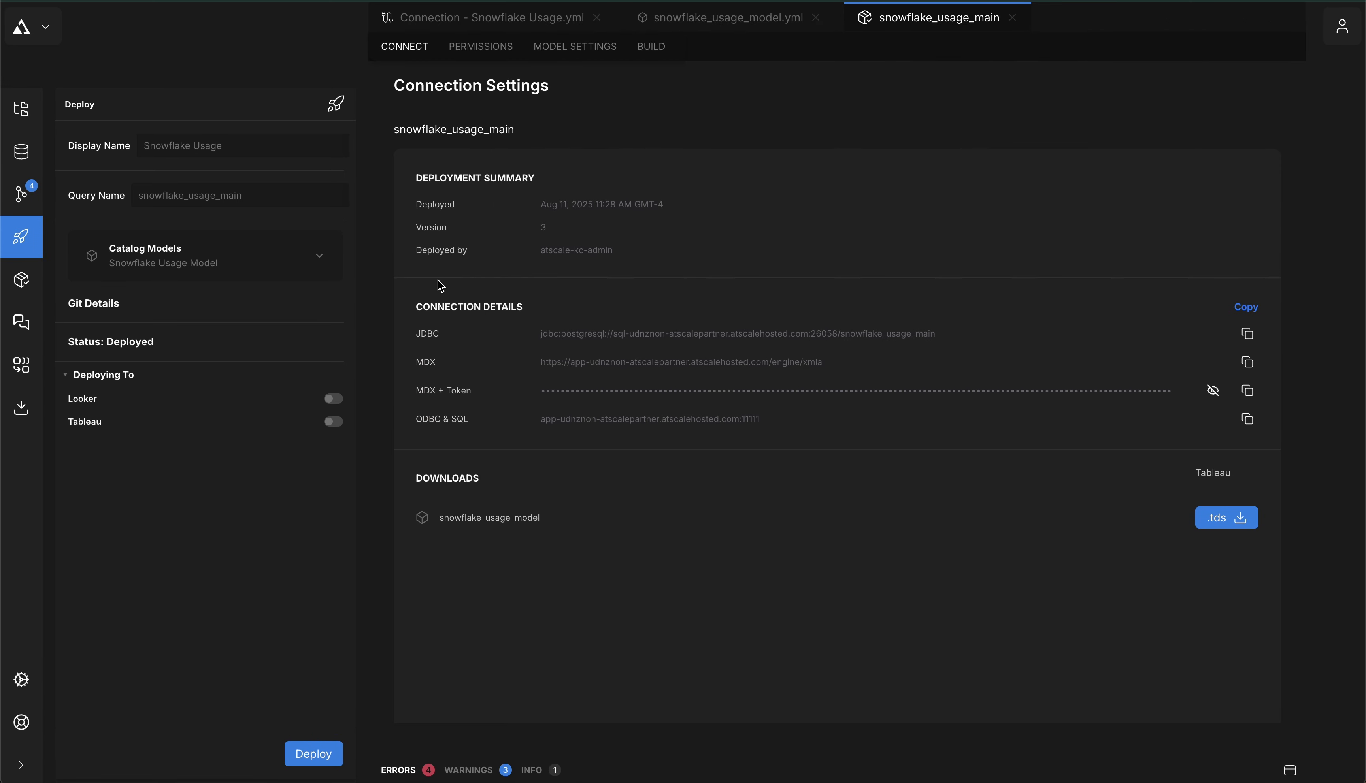
Launch Claude Desktop and check the local MCP server configuration in Developer settings
key(super+space)
text(cla)
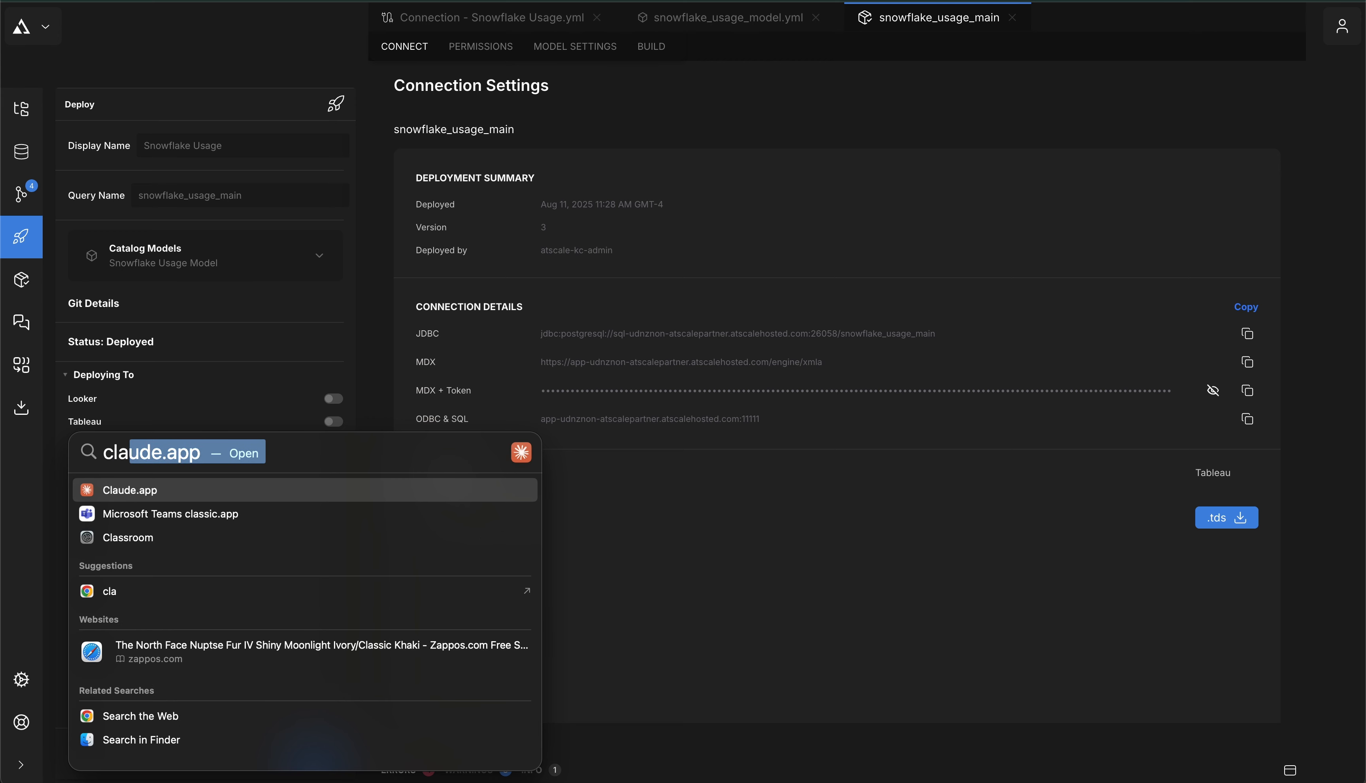
key(Return)
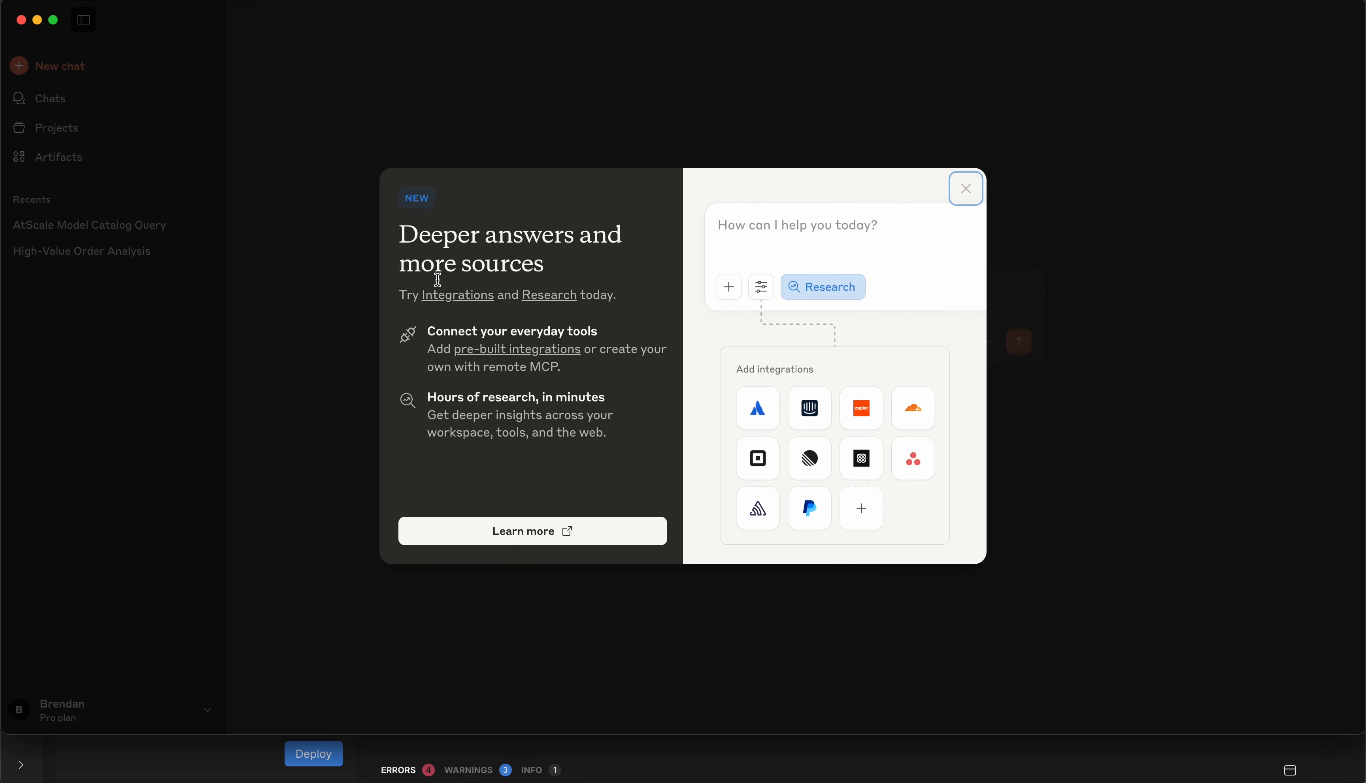
click(966, 188)
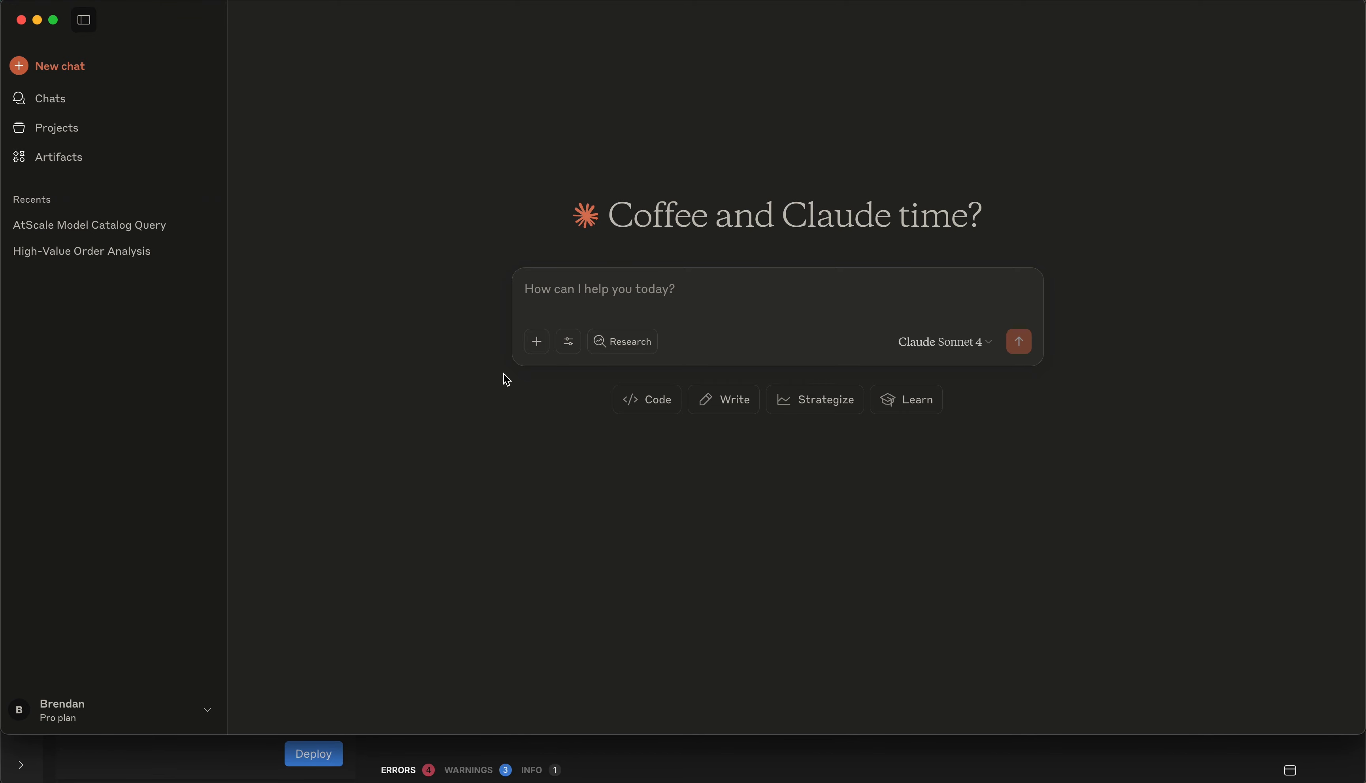
click(53, 0)
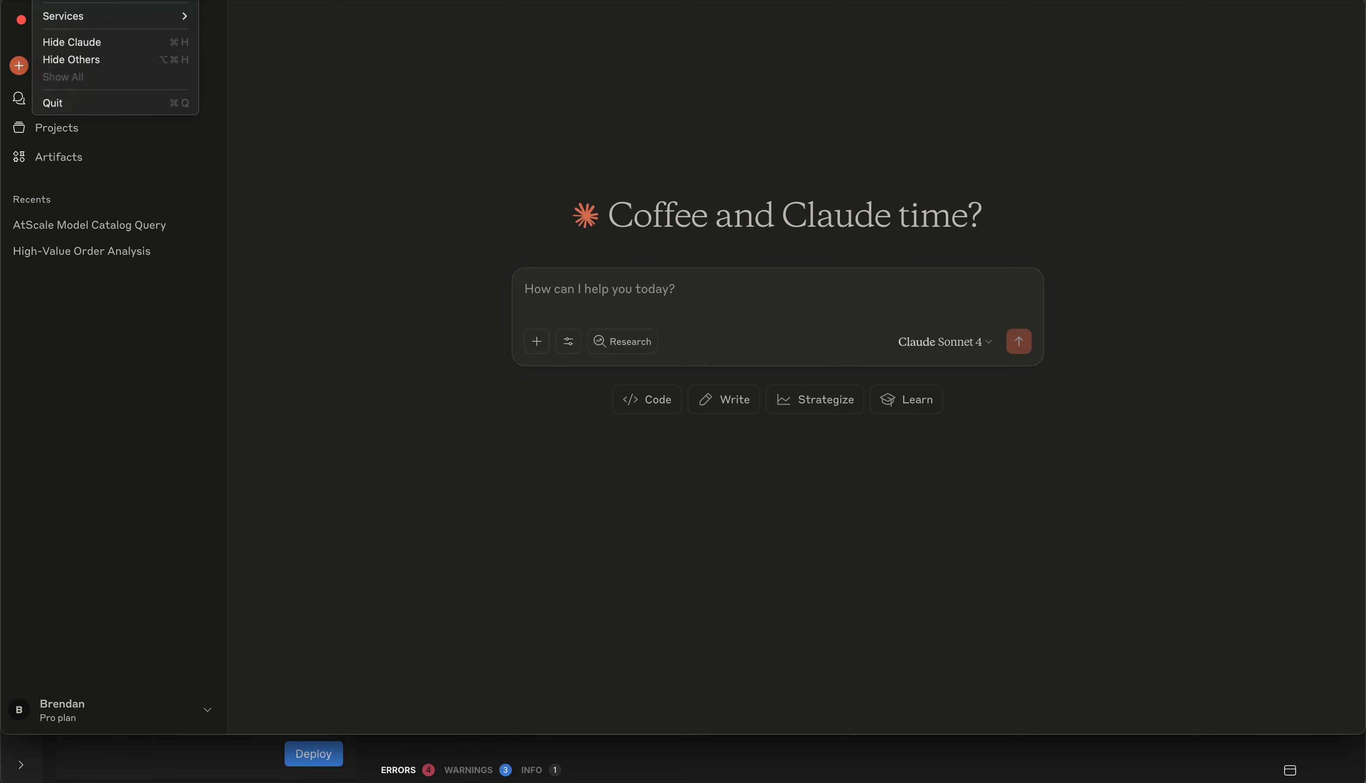
click(68, 0)
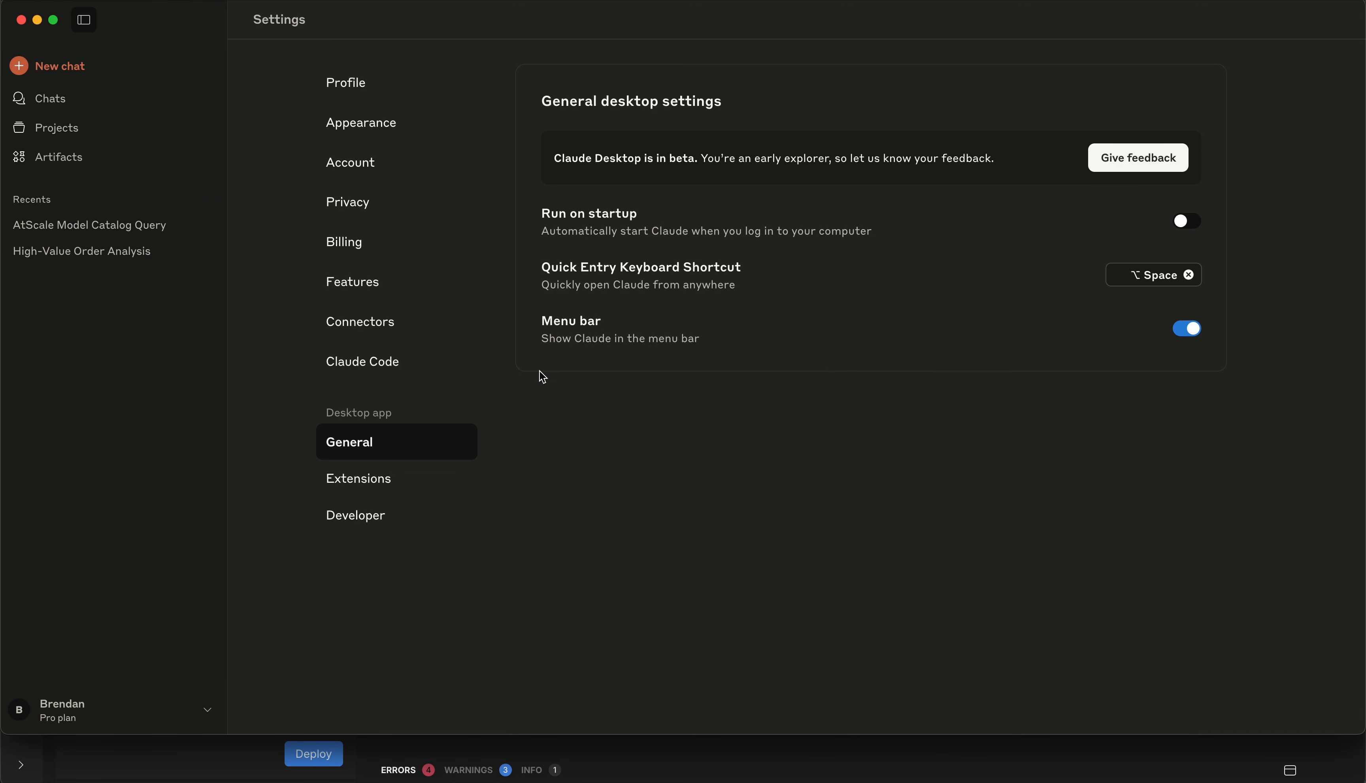
click(355, 514)
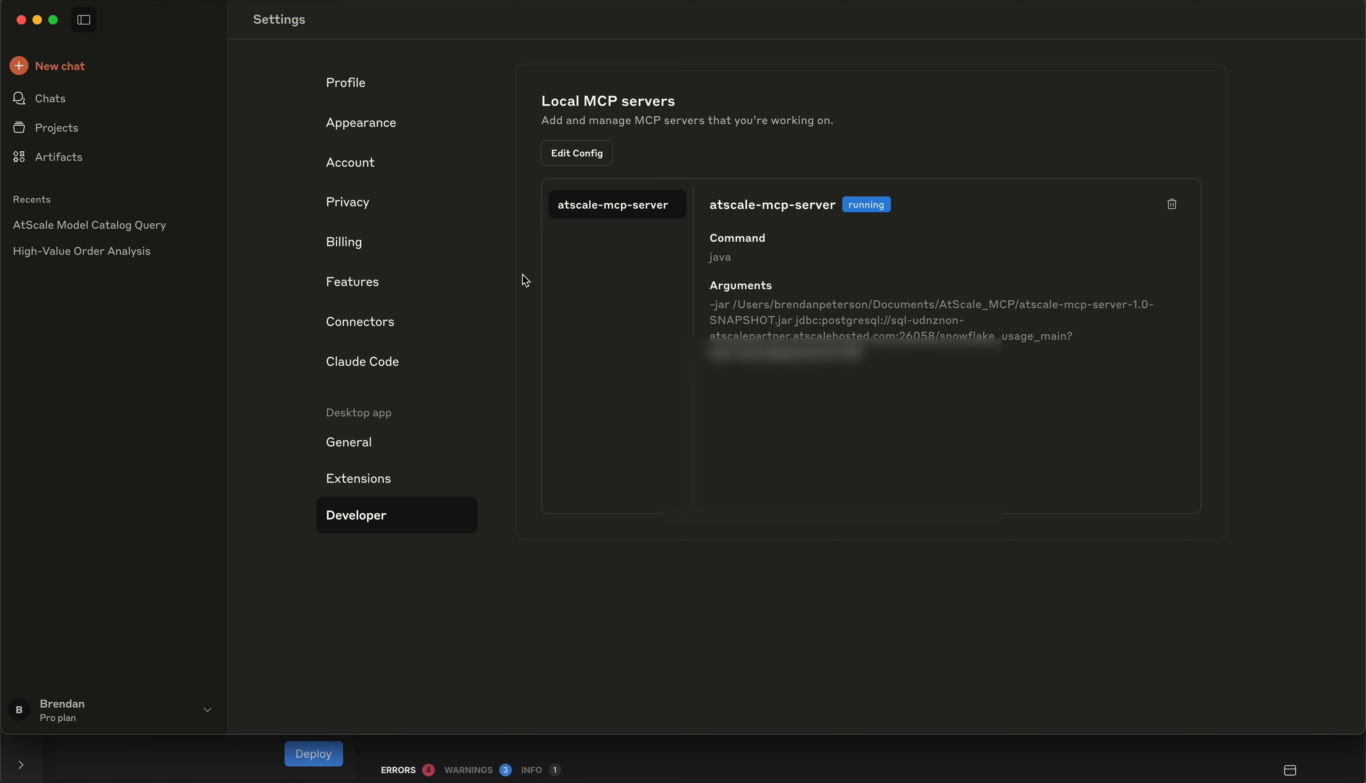
Start a new chat and verify atscale-mcp-server's four query tools are enabled
click(60, 79)
click(568, 343)
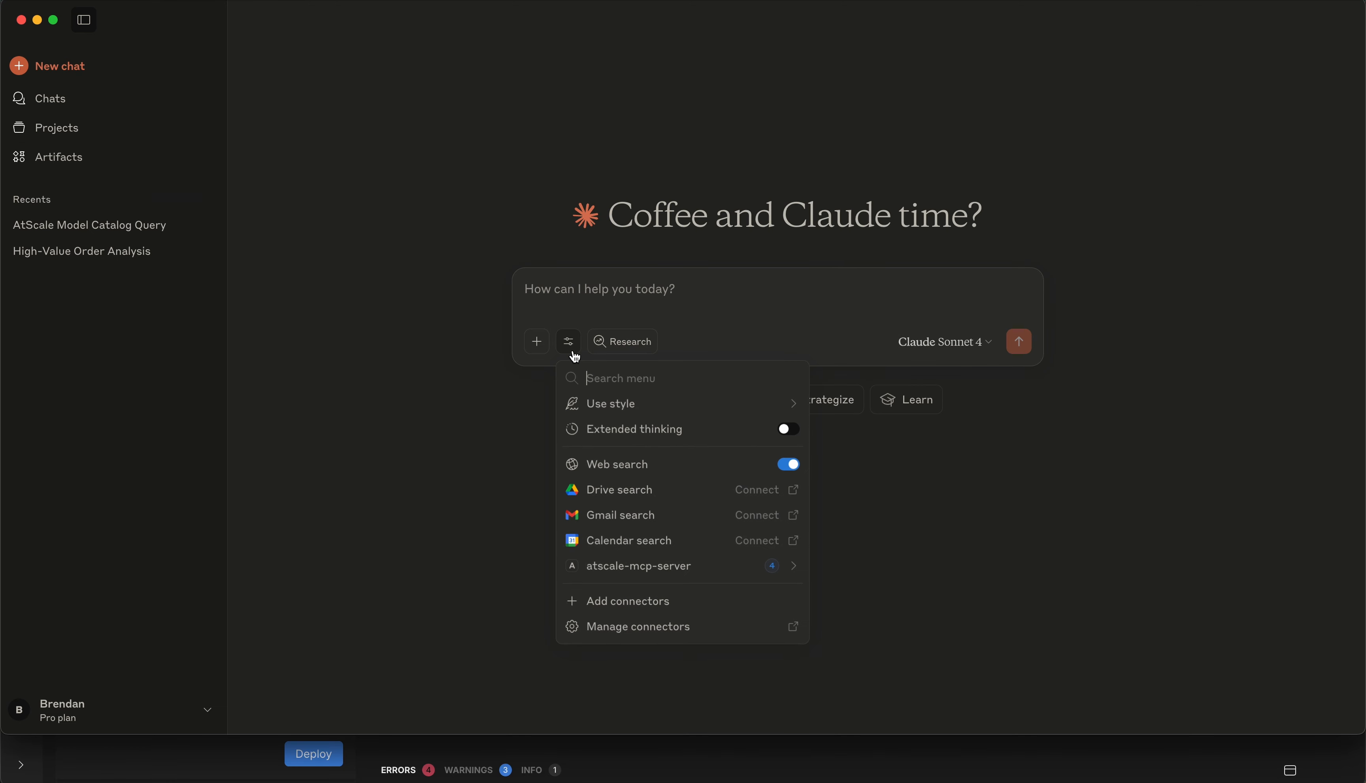
click(698, 573)
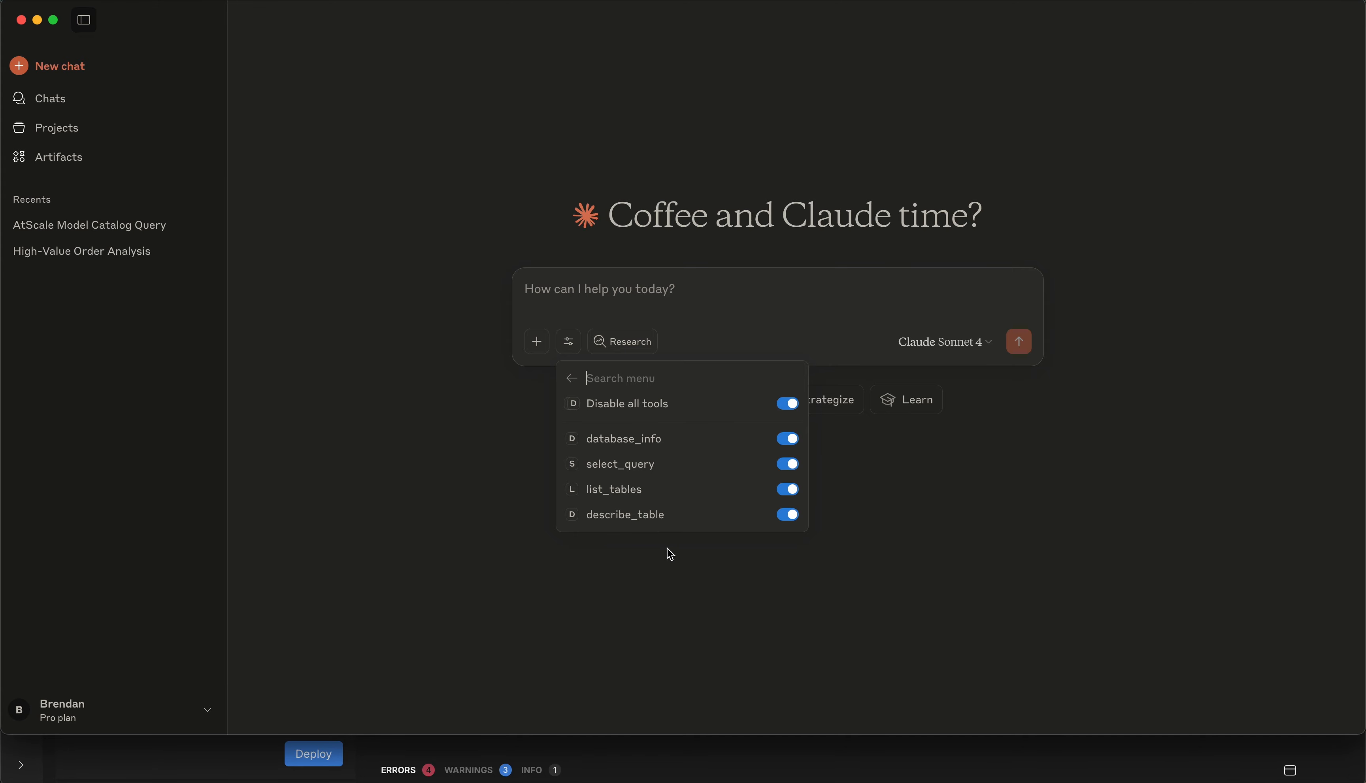
click(488, 523)
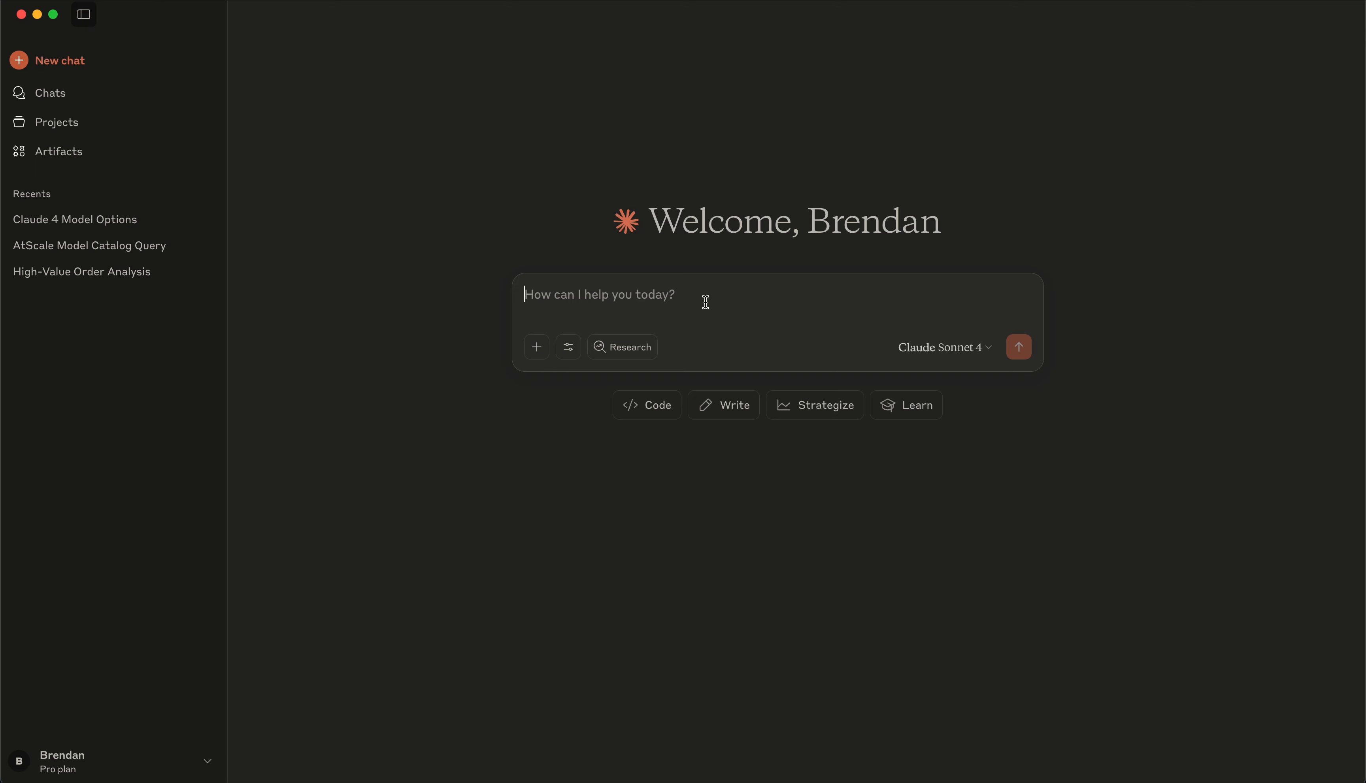
Ask 'What data is available for me to query' and review the snowflake_usage_model columns, selecting Ware_House_Value_Level
text(What data is available f)
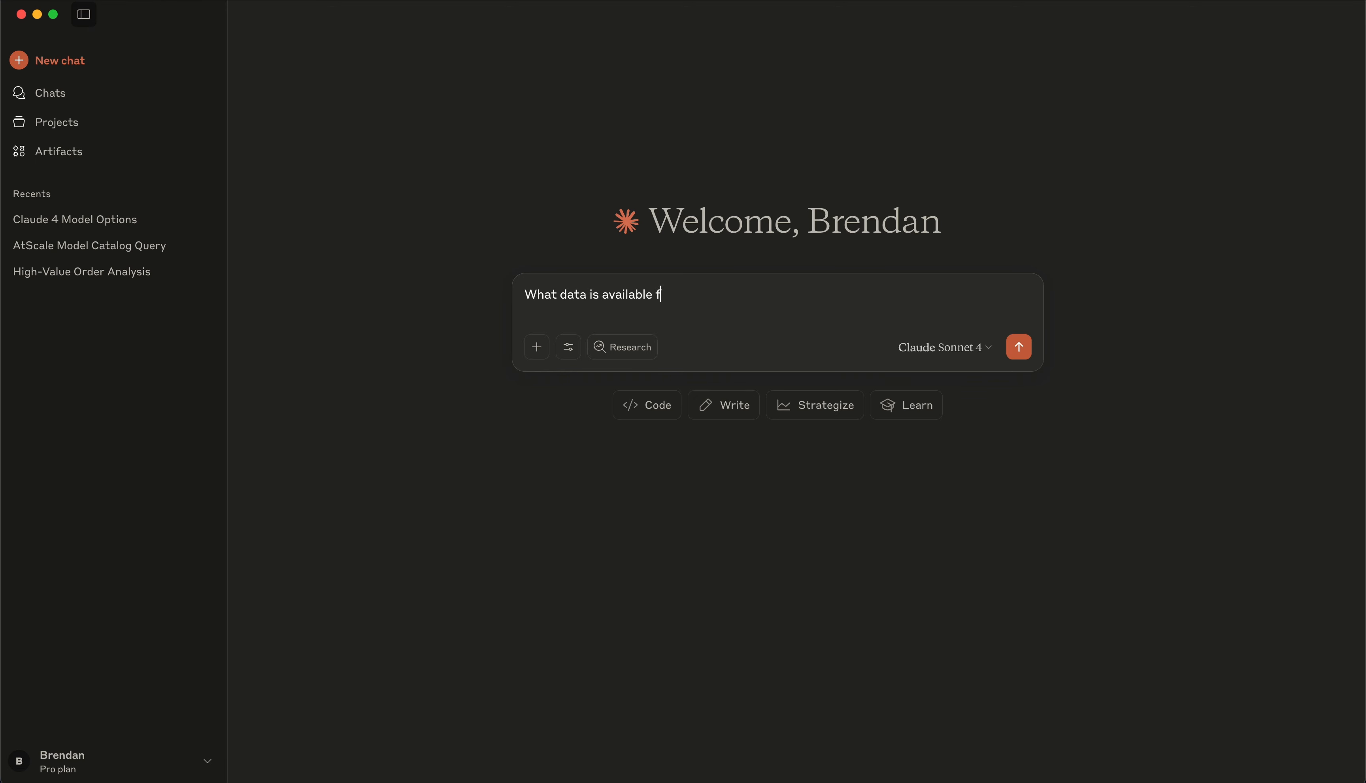
text(or me to query)
key(Return)
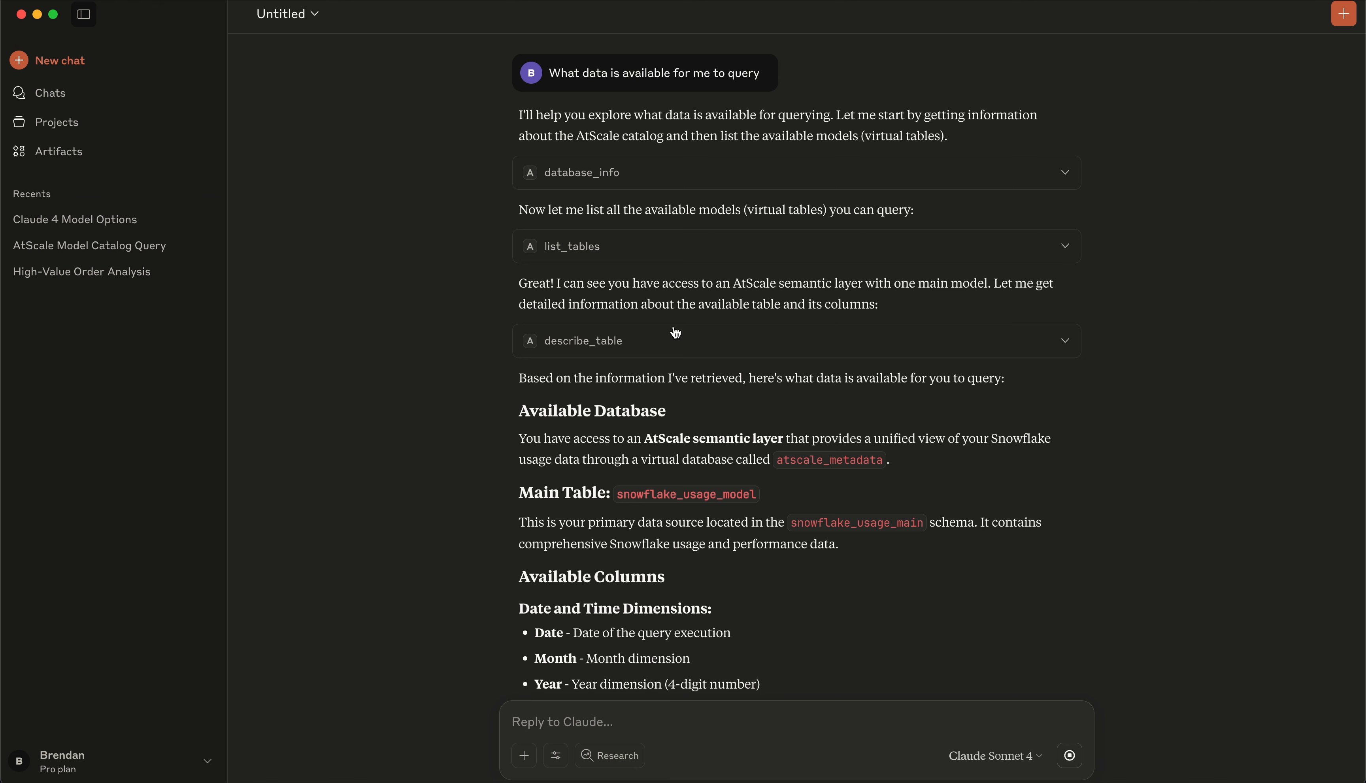
scroll(676, 333, down, 2)
scroll(659, 339, down, 5)
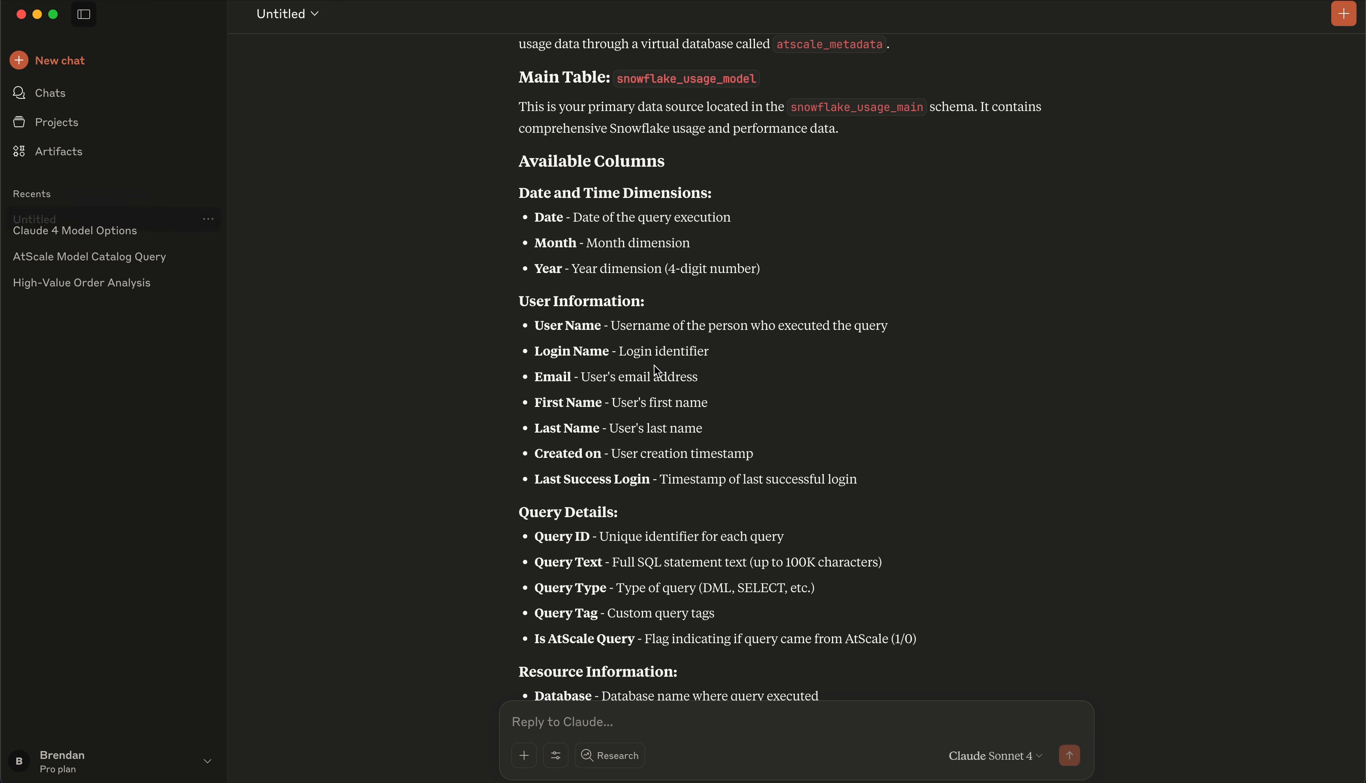
scroll(656, 369, down, 4)
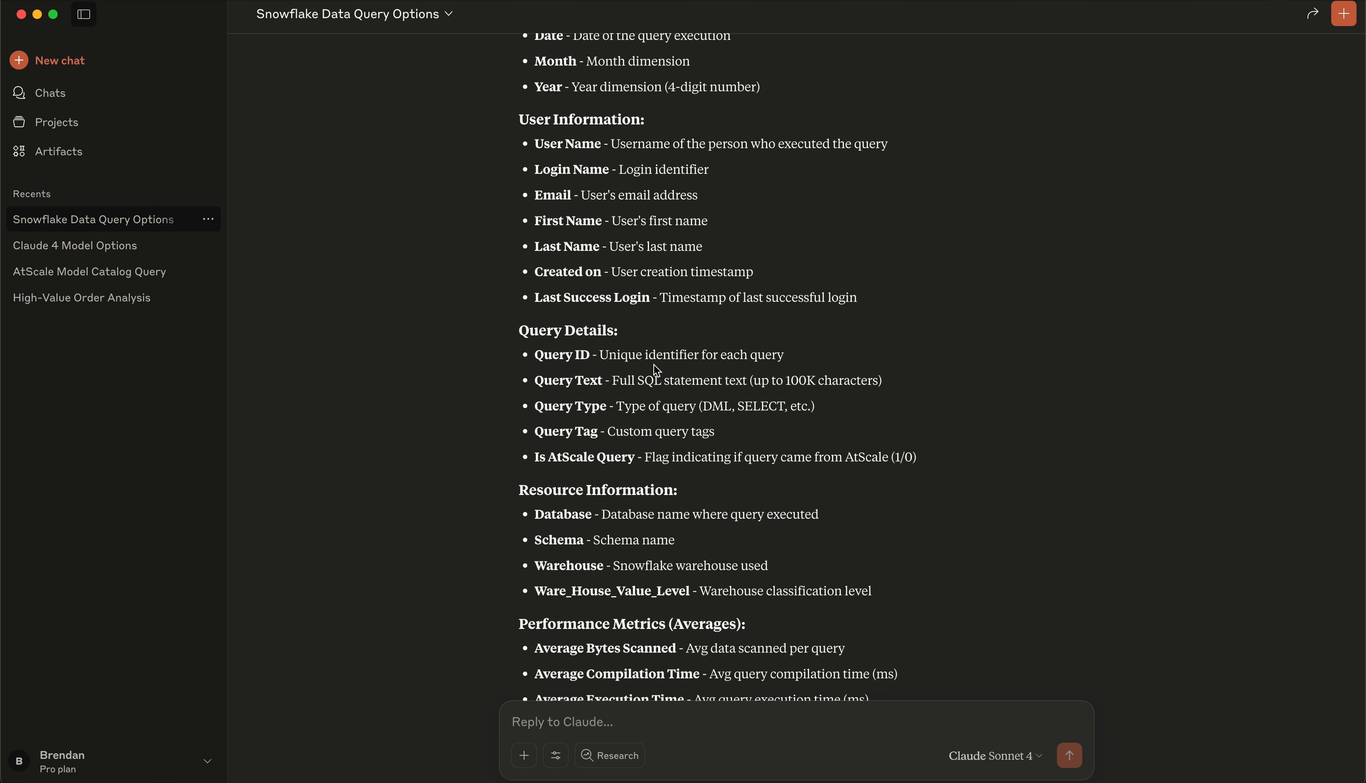
scroll(654, 365, down, 6)
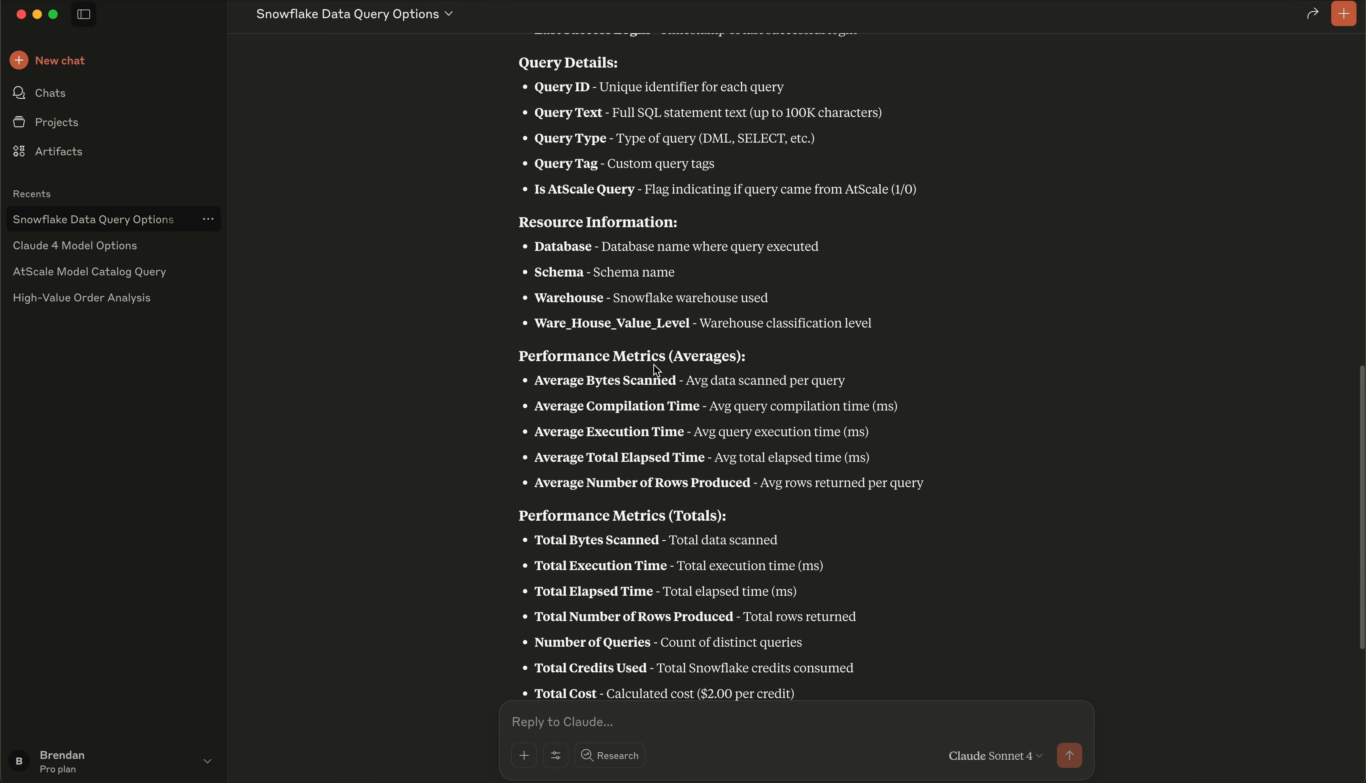
double_click(627, 324)
key(super+c)
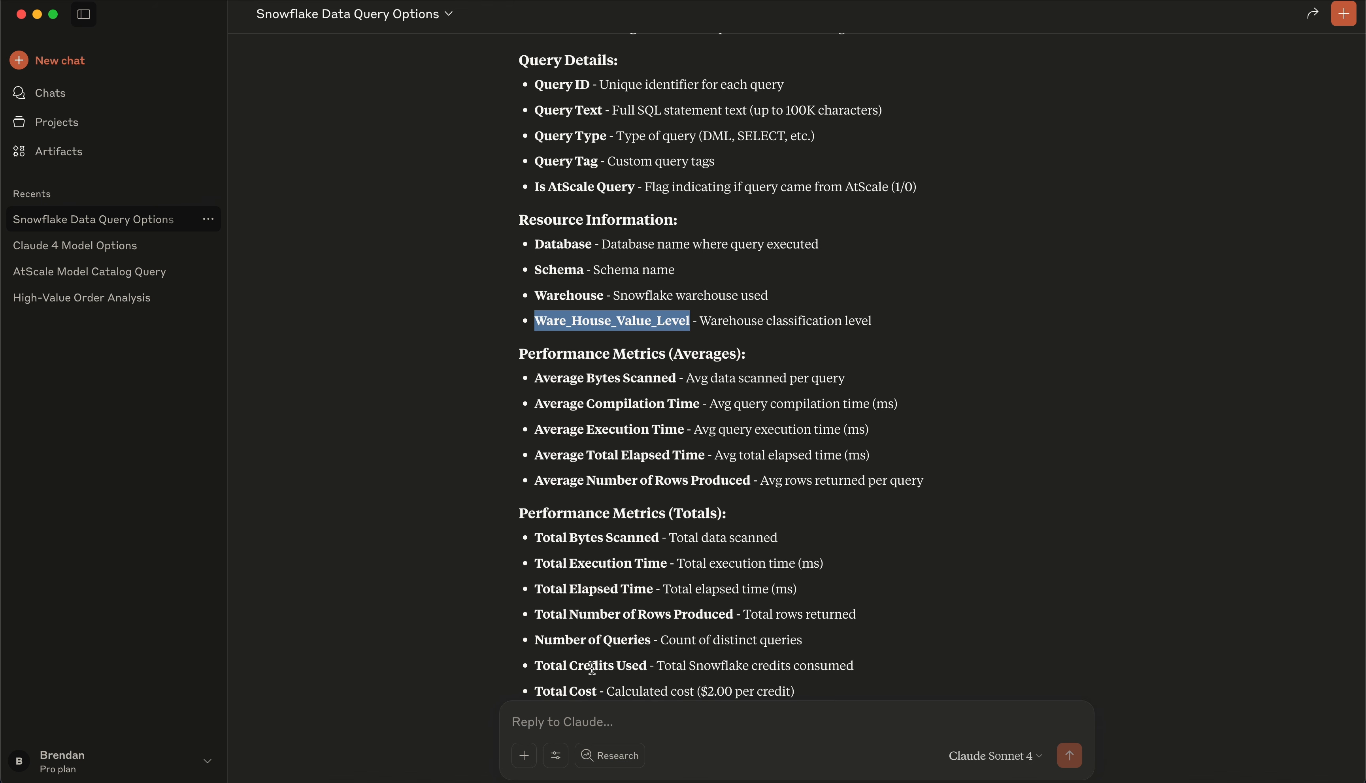
scroll(626, 588, down, 8)
click(631, 726)
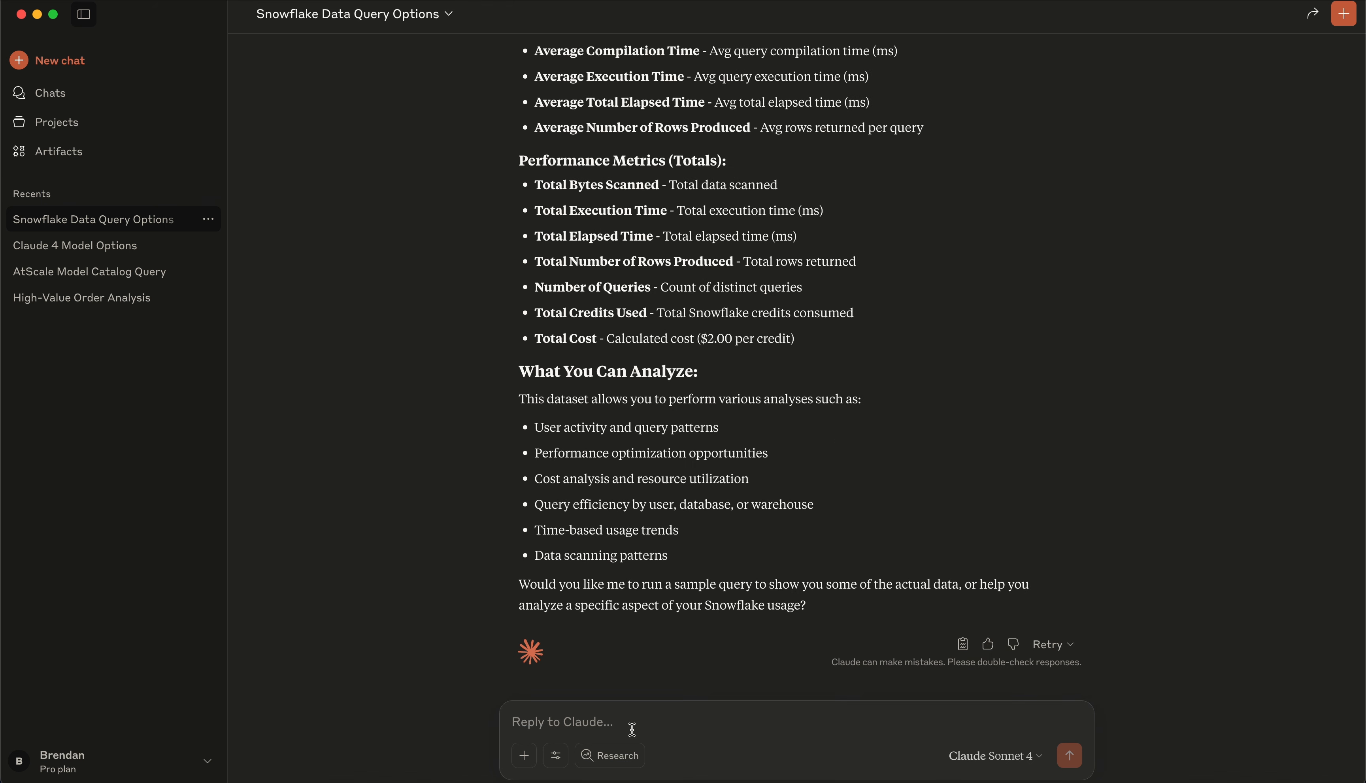
Ask Claude to 'Run a cost analysis and only show me "Ware_House_Value_Level" in your reply'
text(Run a cos)
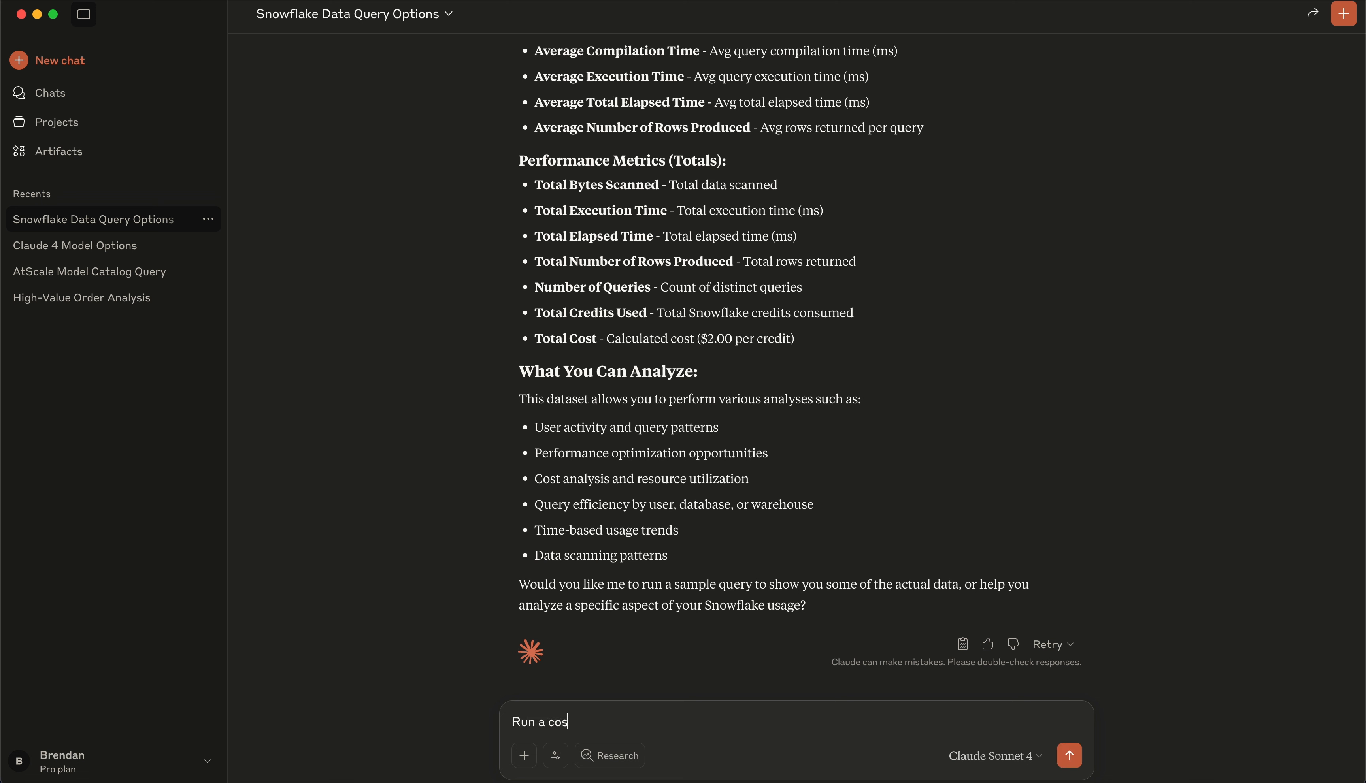
text(t ma)
key(BackSpace)
key(BackSpace)
text(anay)
text(ysis )
text(and only show me )
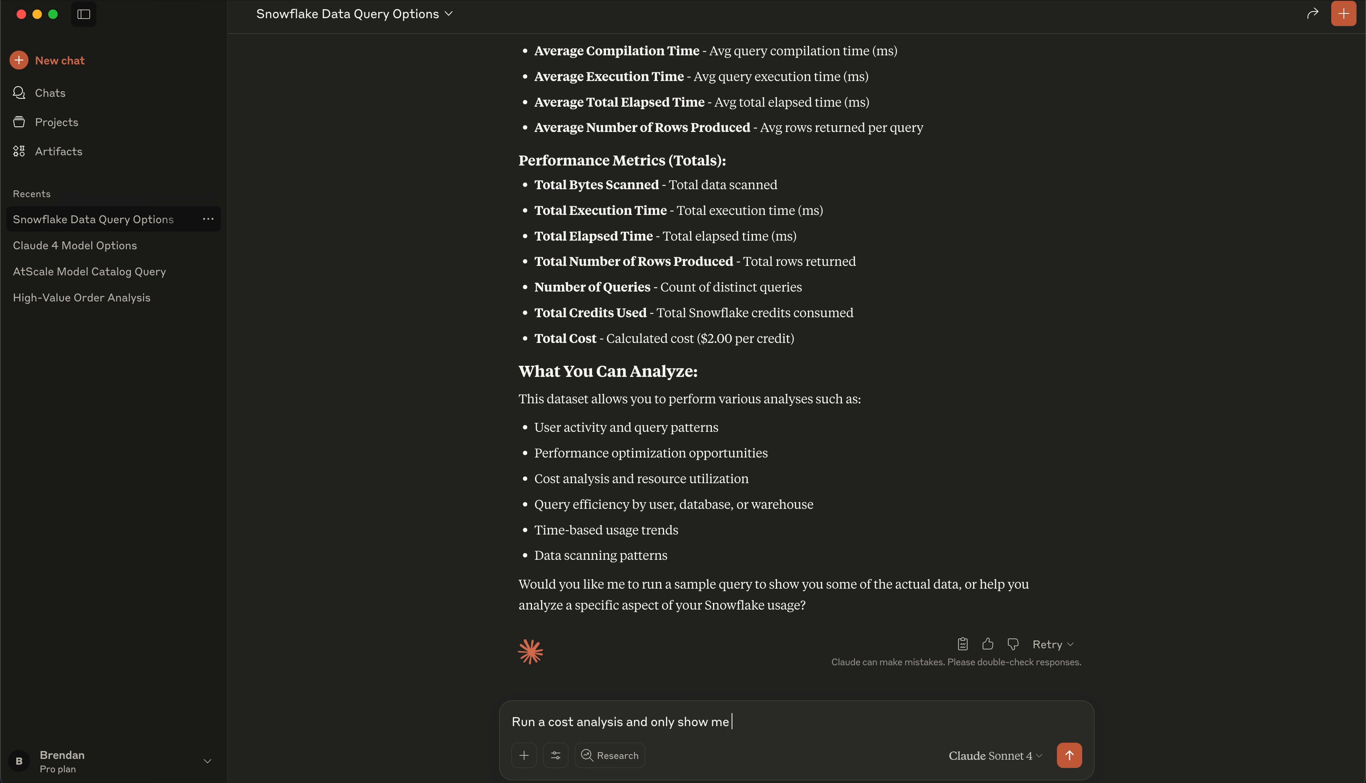
text(")
key(super+v)
text(")
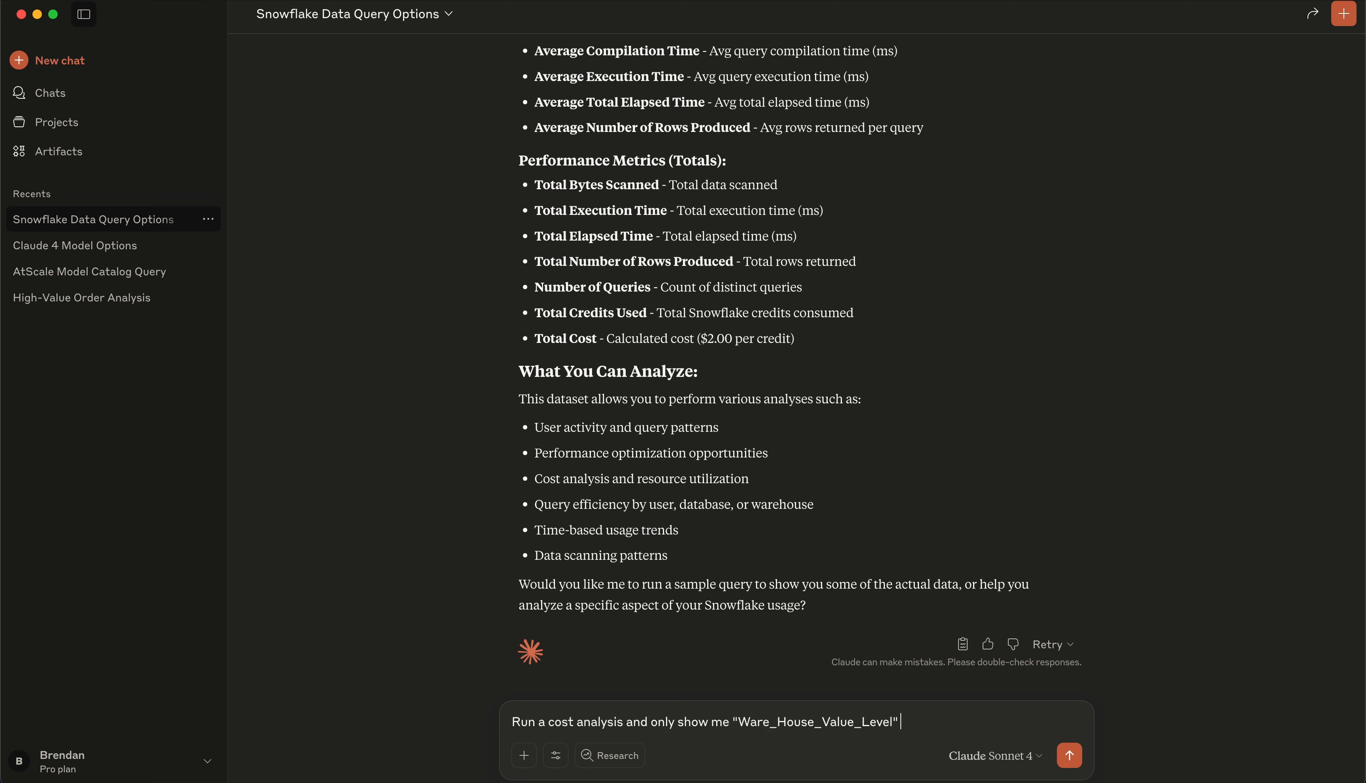
text( in your reply)
key(Return)
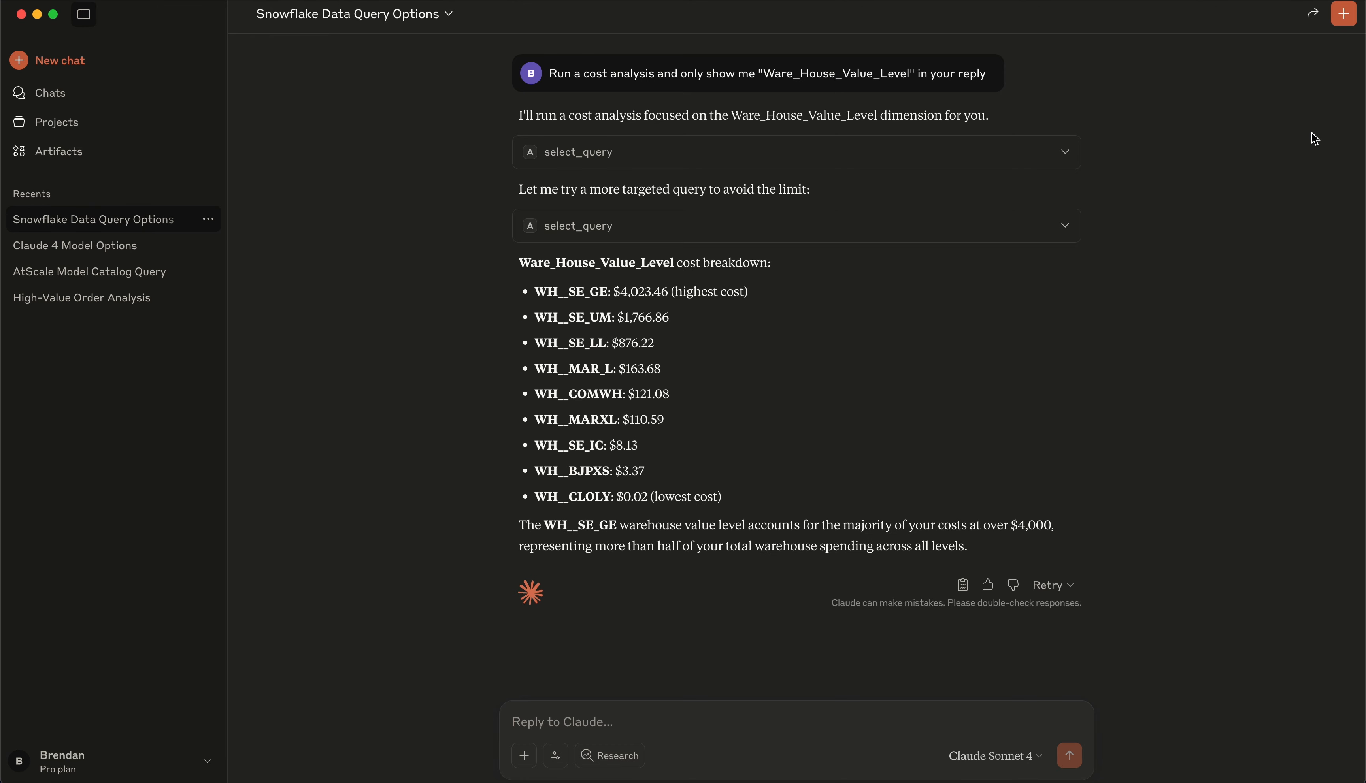
click(697, 724)
Send 'provide a recommendation on how to optimize cost', correcting the misspelled 'recommendation' first
text(p)
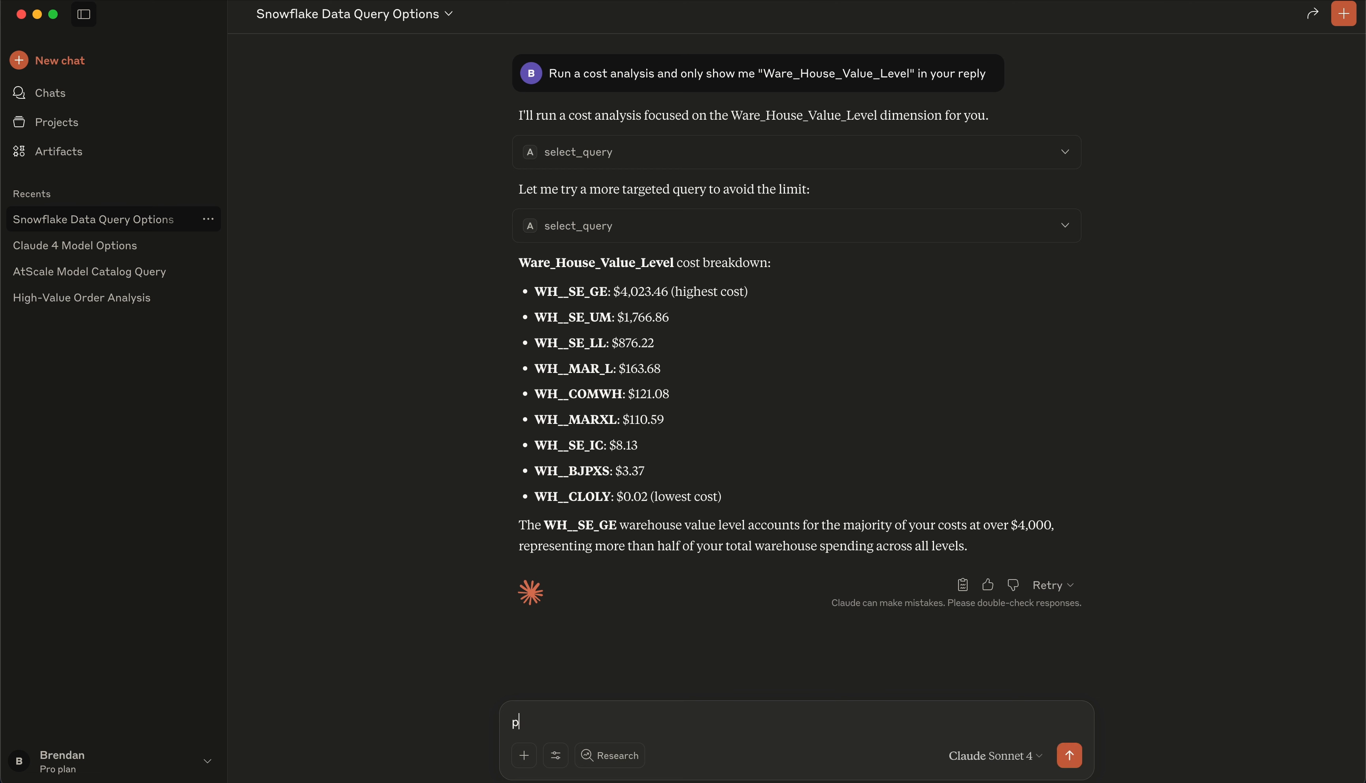
text(rovide a recomondation)
text( on how to optimize cost)
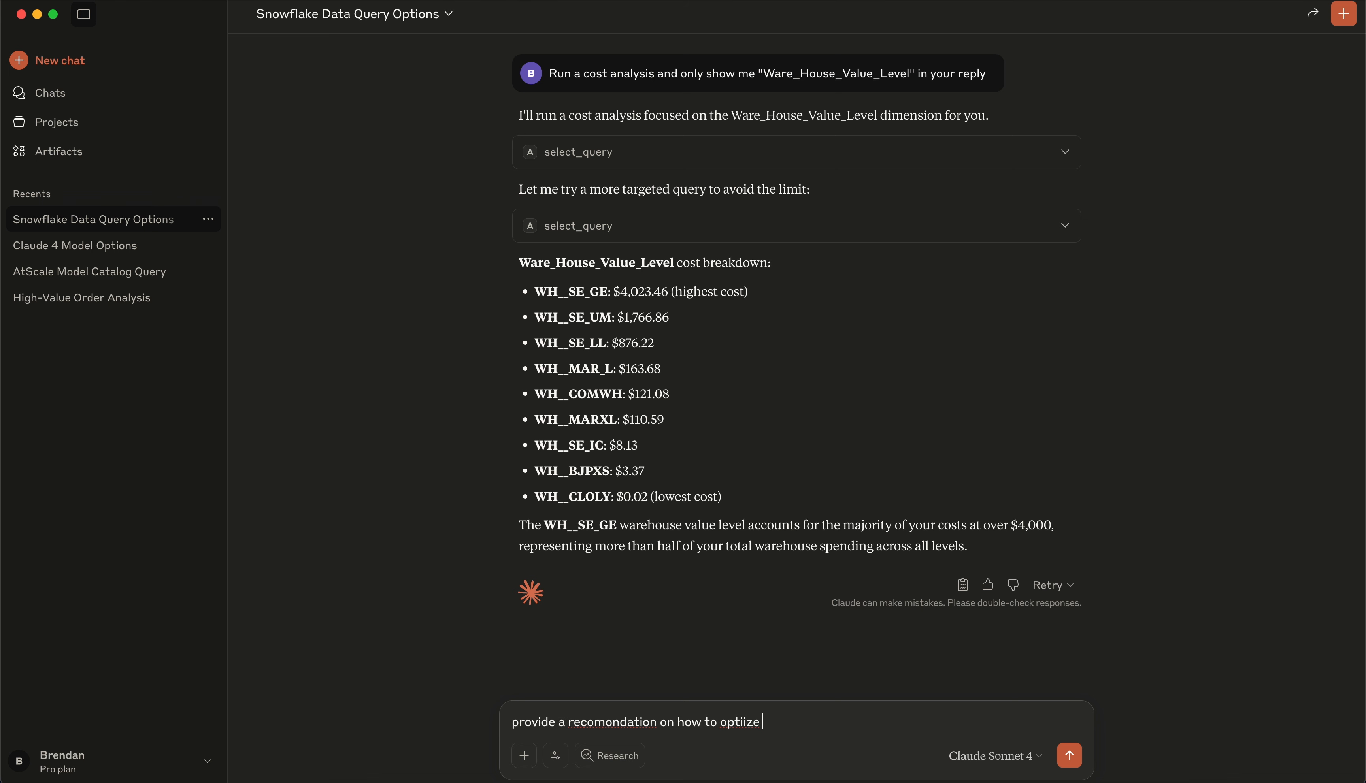
right_click(635, 724)
click(687, 681)
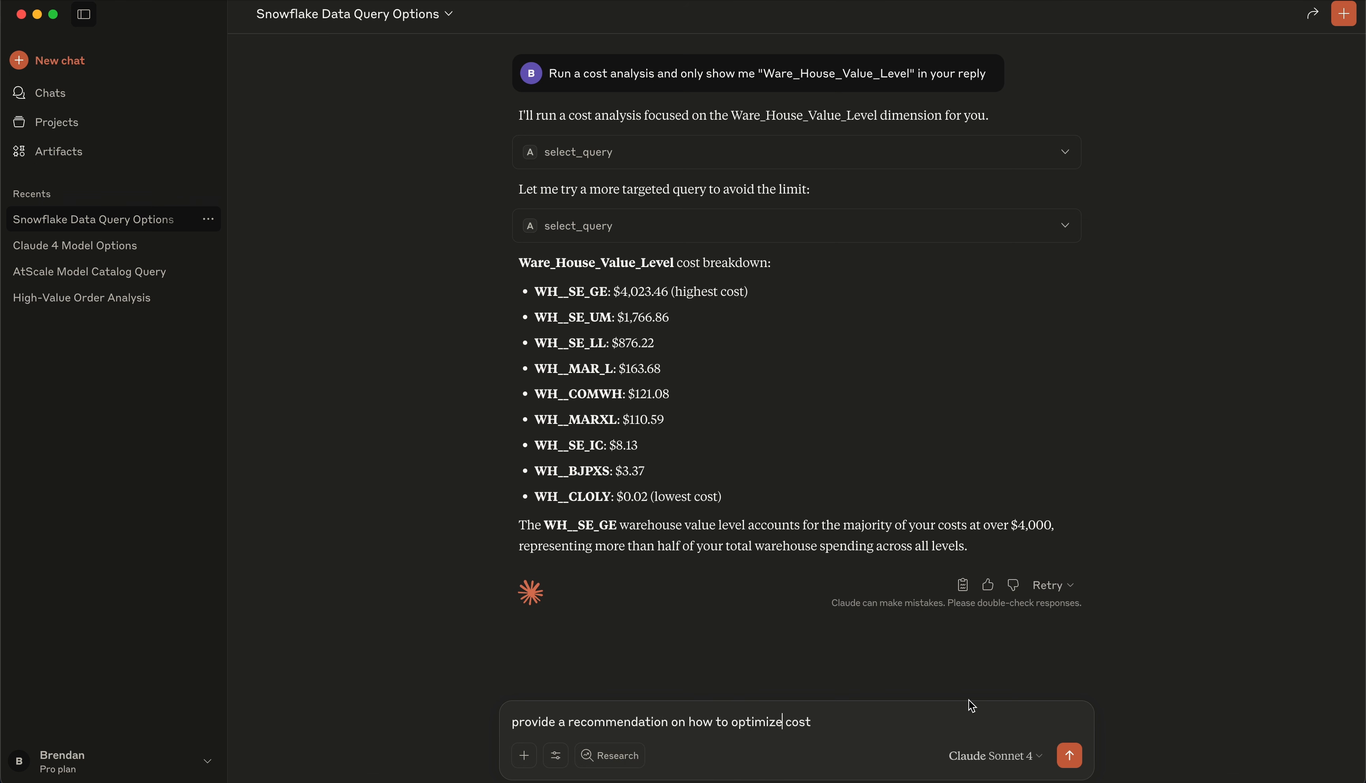
key(Return)
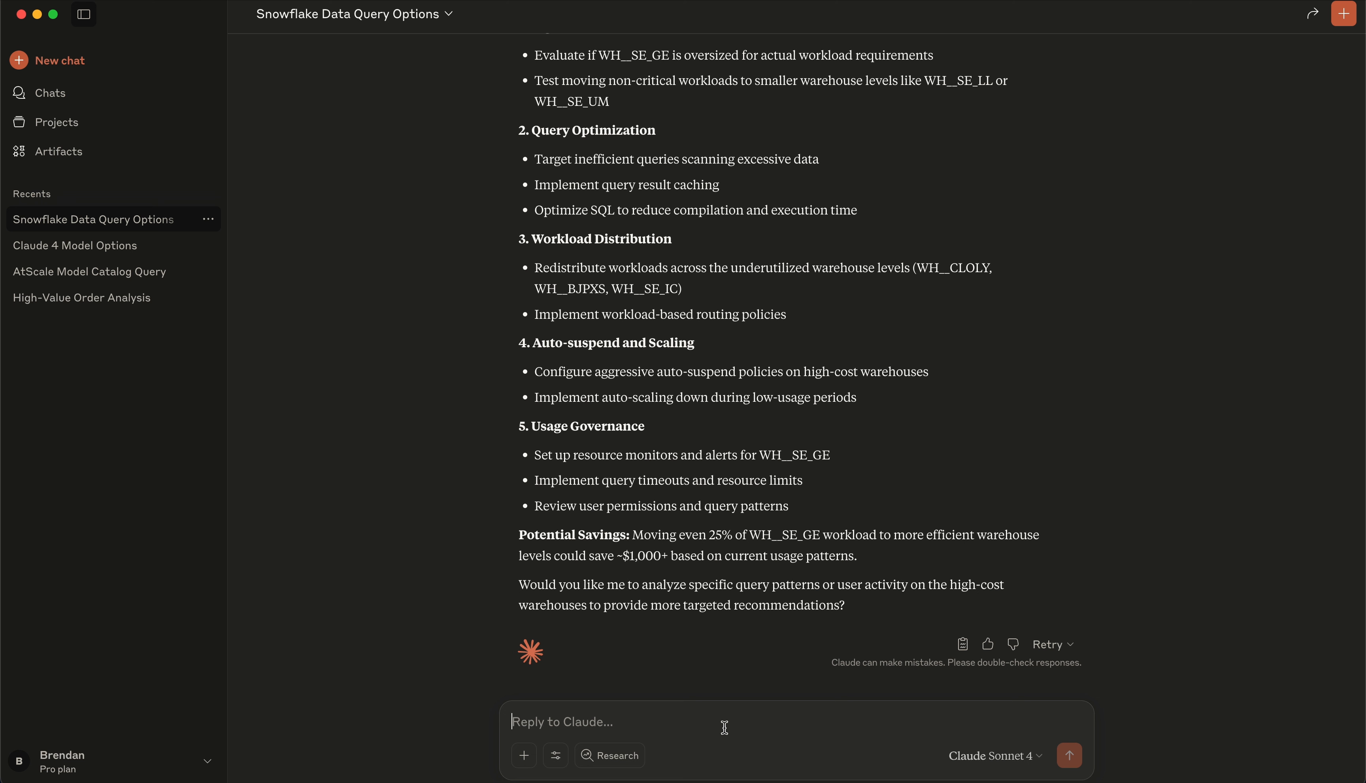
Send 'create a sharable artifact with these costs and optimization plans' to Claude
text(create a )
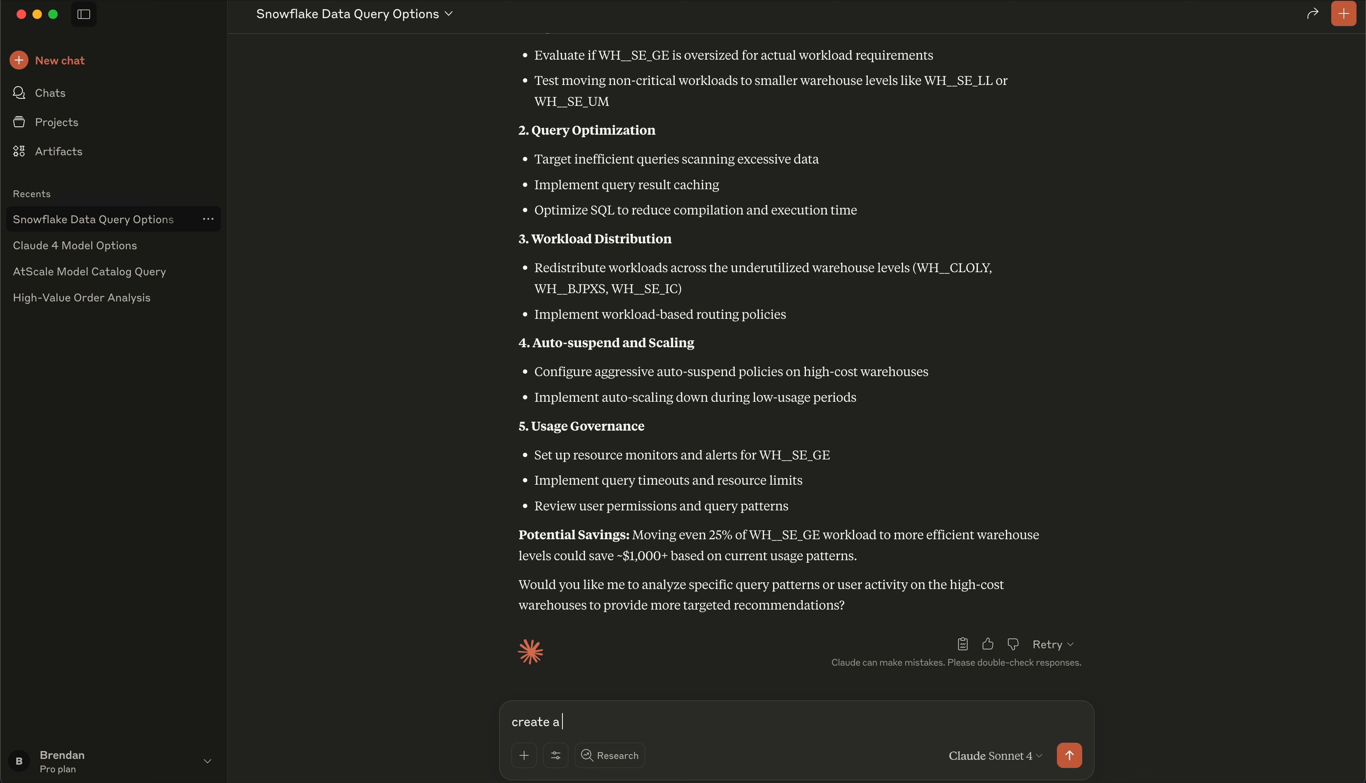
text(sharable artifact with these )
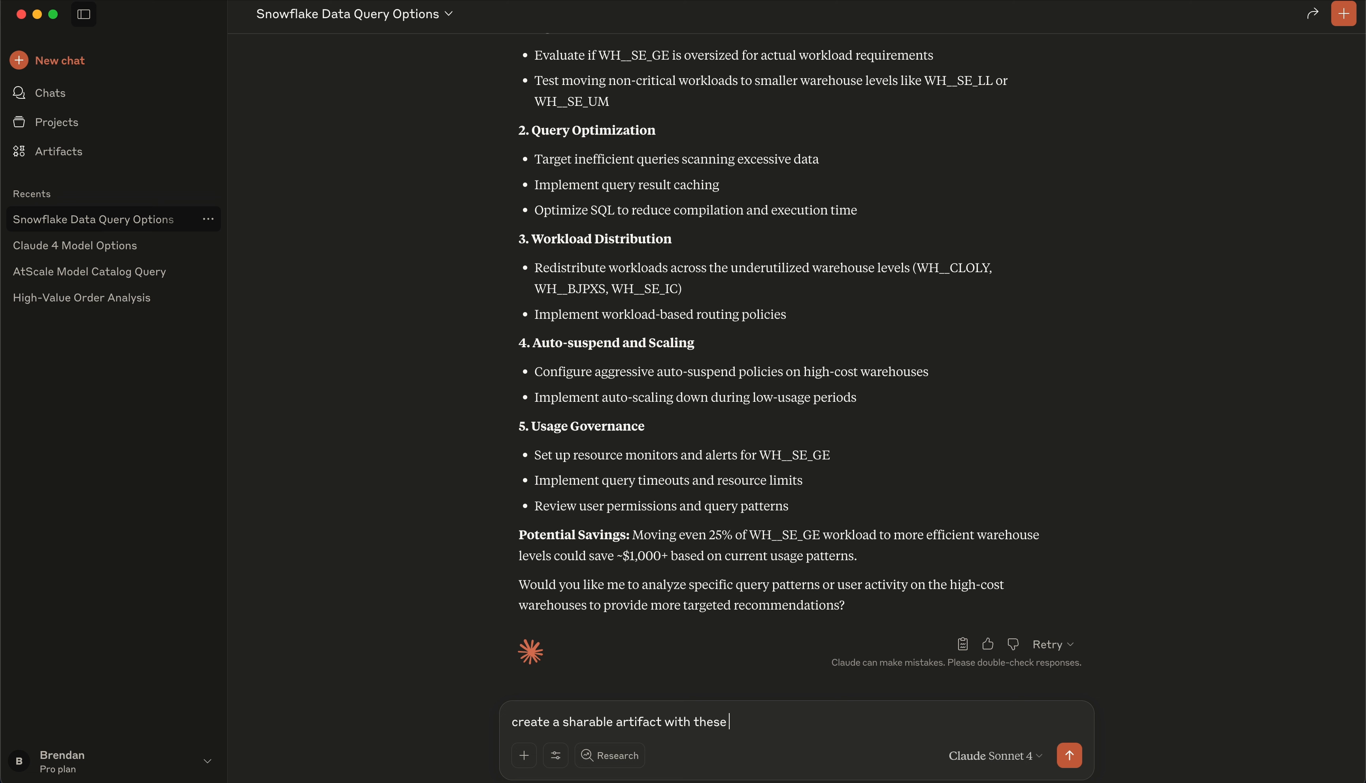
text(costs and optimization plans)
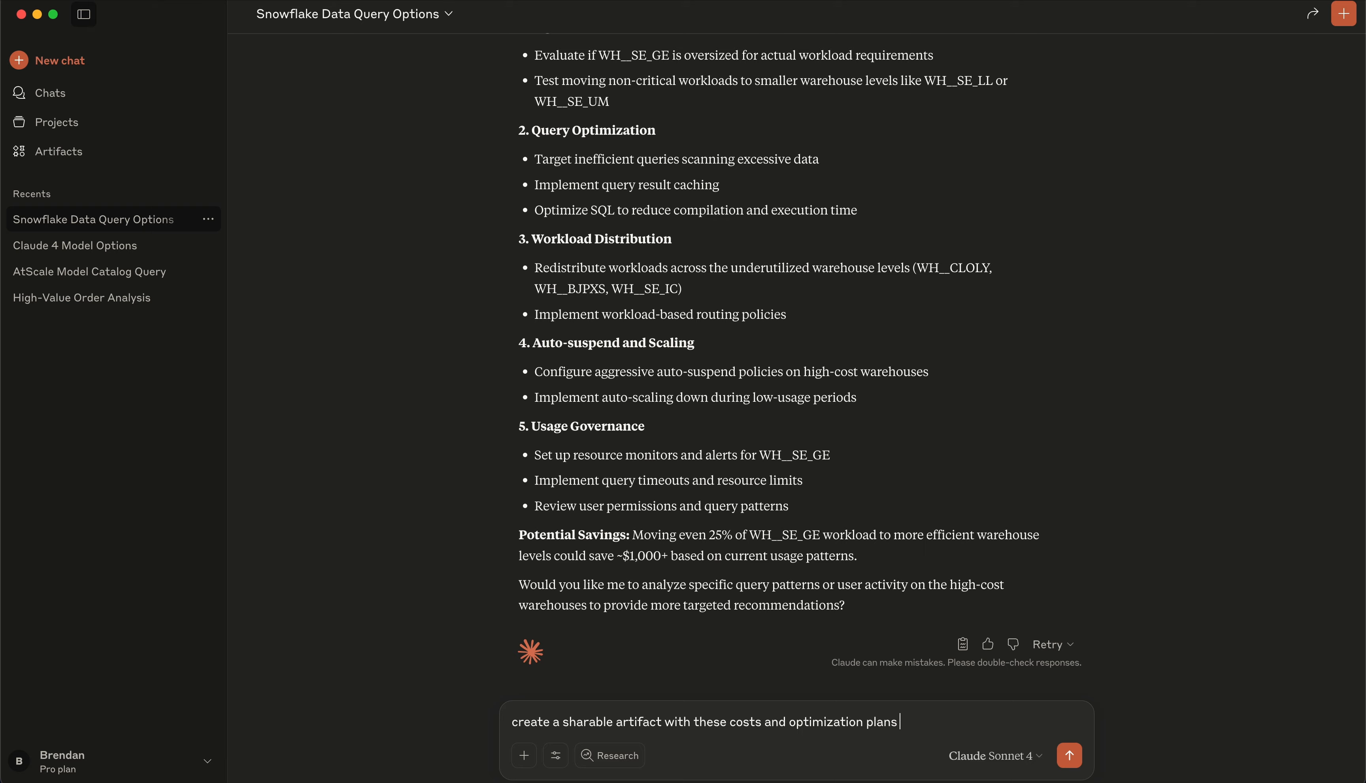
key(Return)
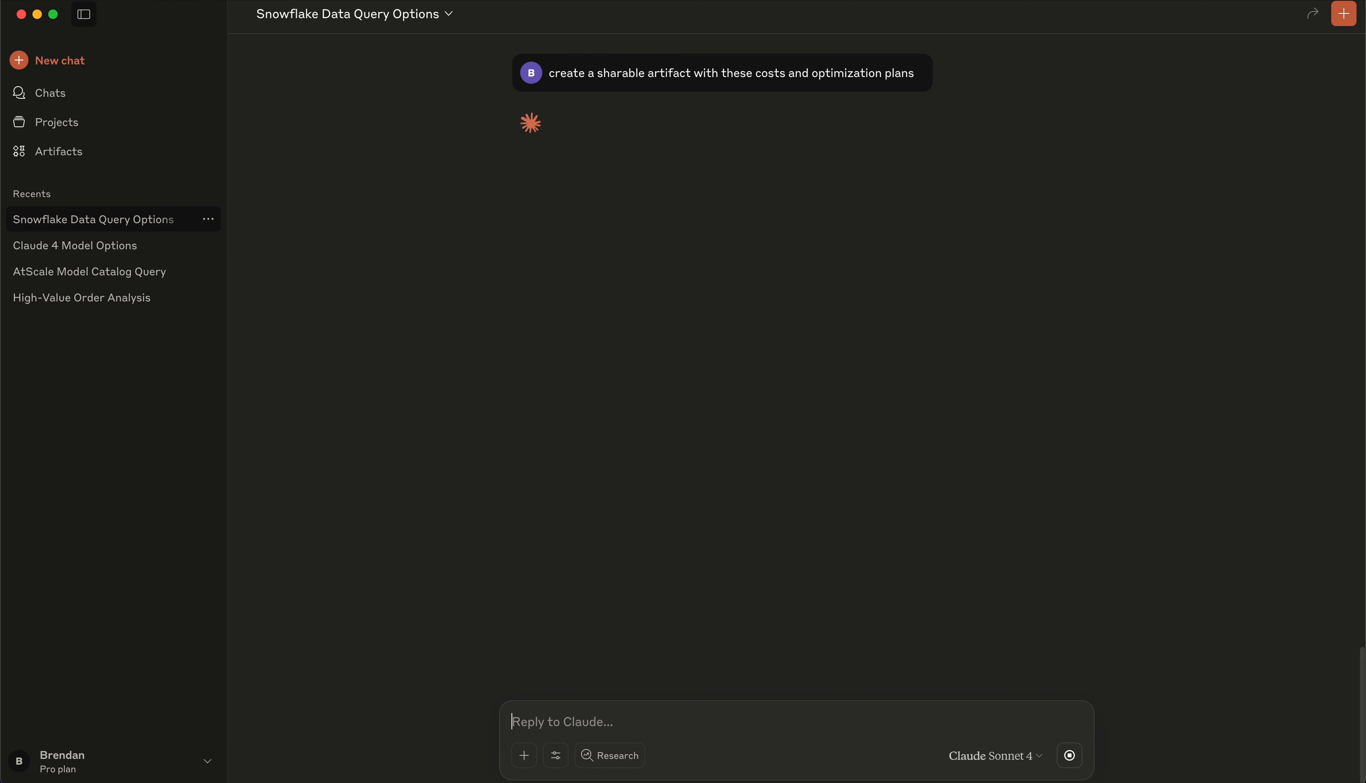